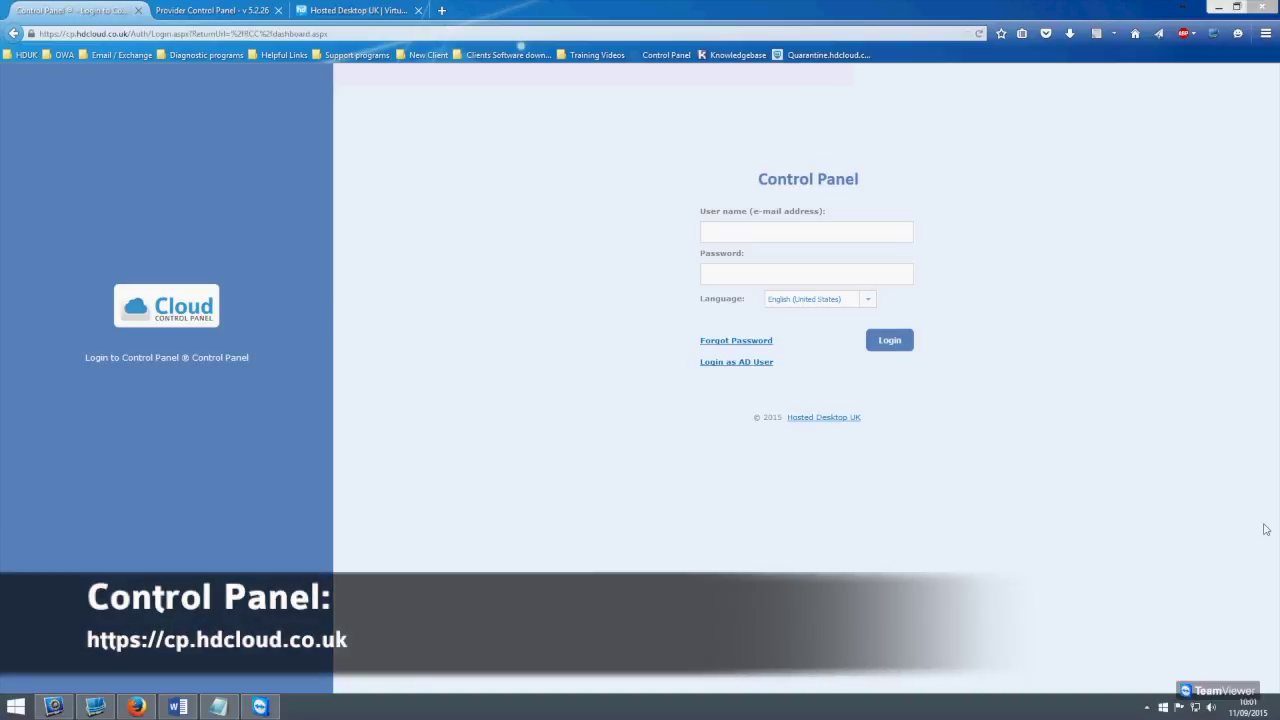
Open the mailbox list of Exchange subscription #40 (Test TSCloud) from the provider control panel
{"action": "left_click", "coordinate": [728, 236]}
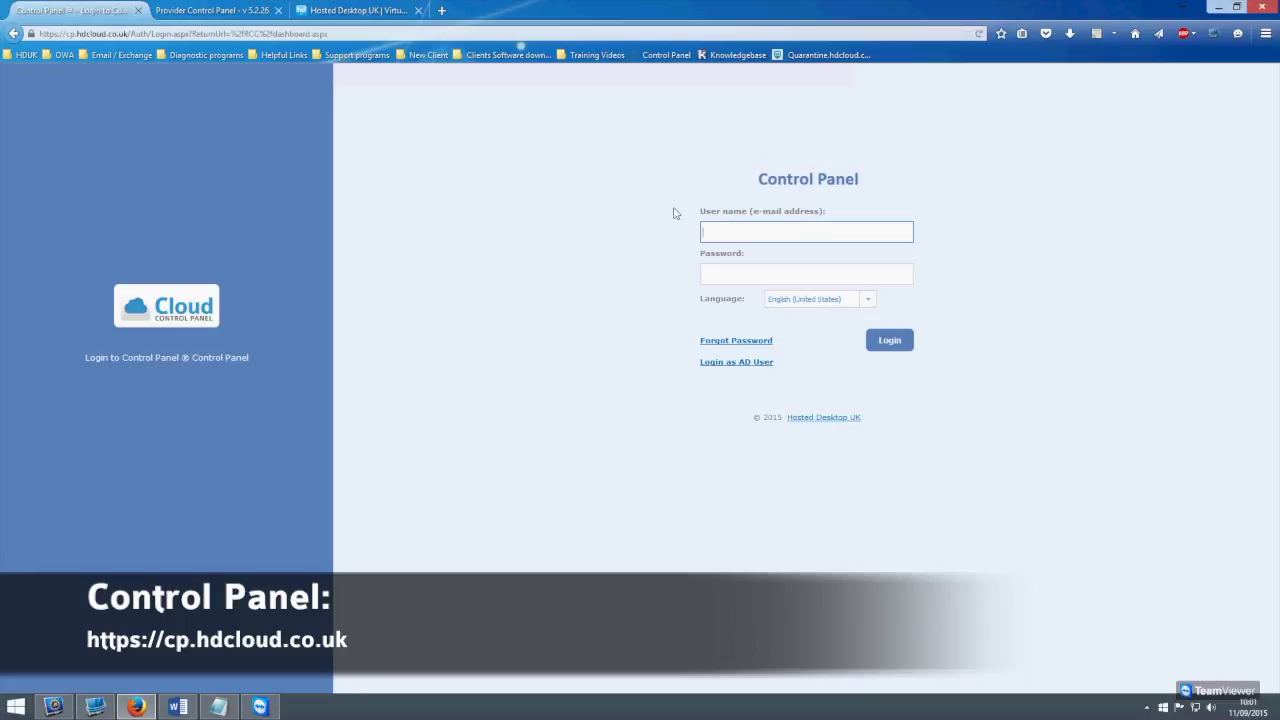
{"action": "left_click", "coordinate": [232, 12]}
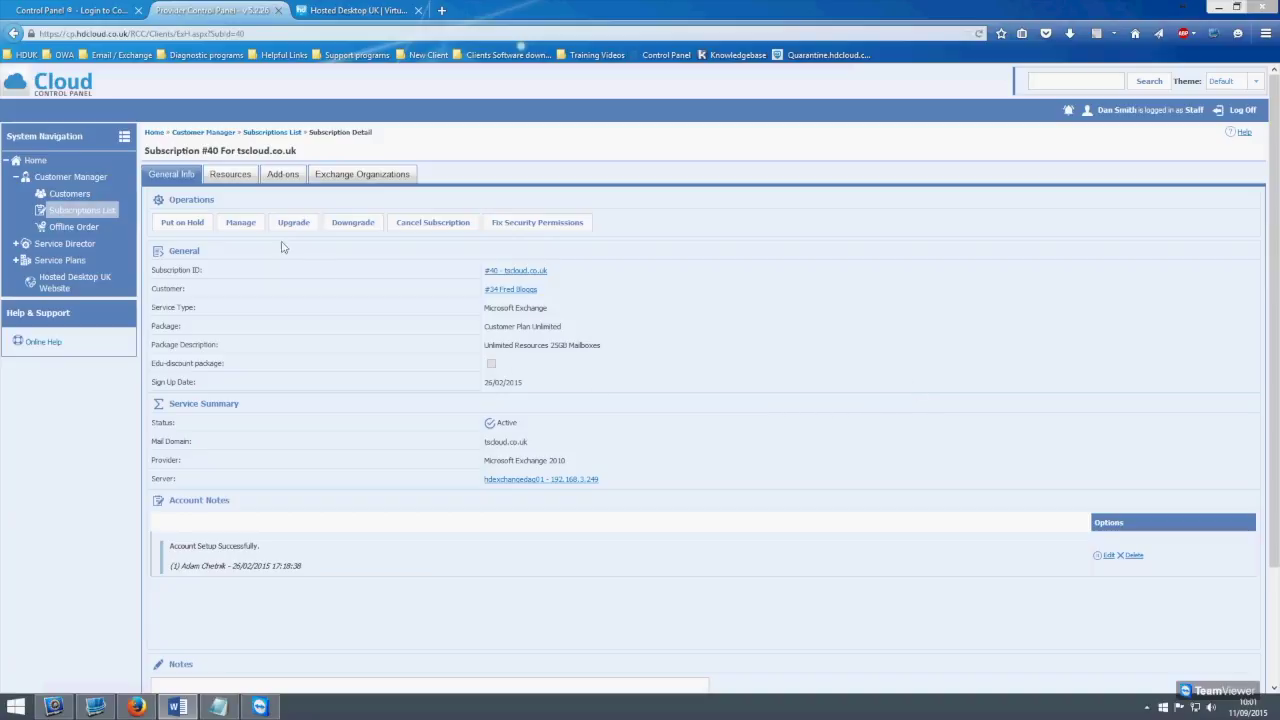
{"action": "left_click", "coordinate": [251, 223]}
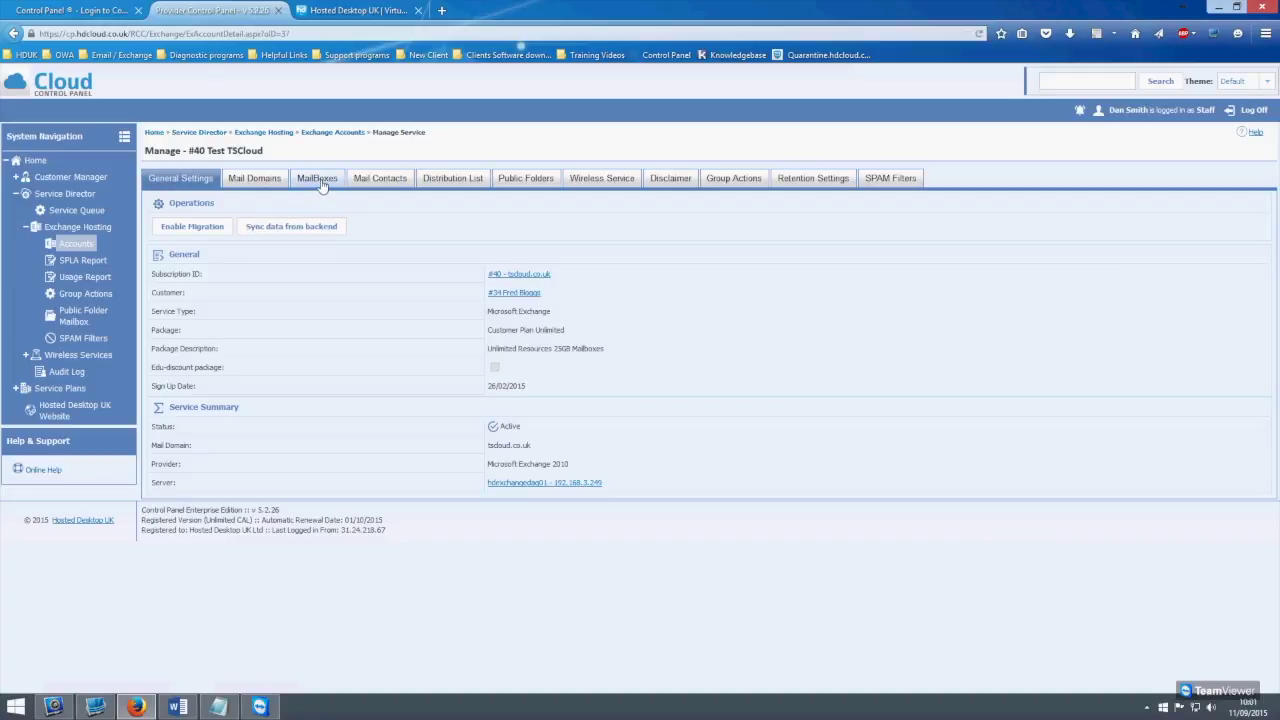
{"action": "left_click", "coordinate": [318, 180]}
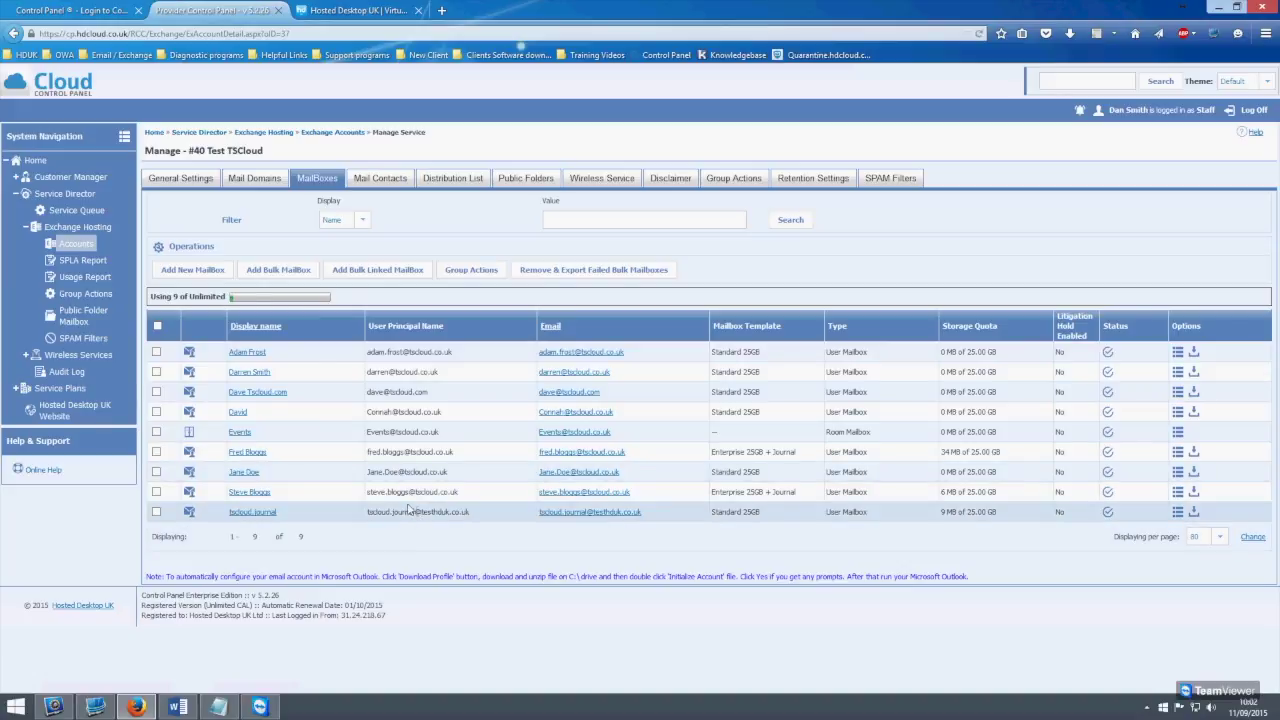
Open the Add Mailbox form for the #40 Test TSCloud account
{"action": "left_click", "coordinate": [210, 278]}
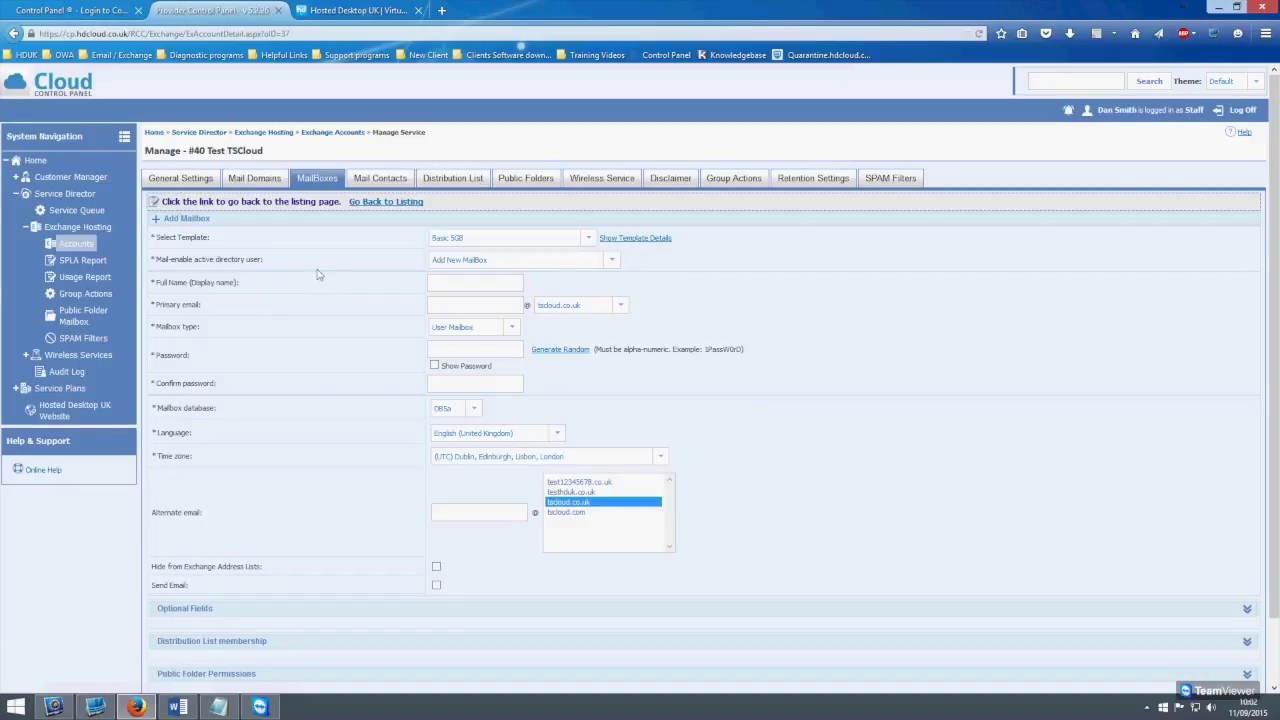
Choose the Standard 25GB template and enter the user's full name and a tscloud.co.uk primary address
{"action": "left_click", "coordinate": [589, 240]}
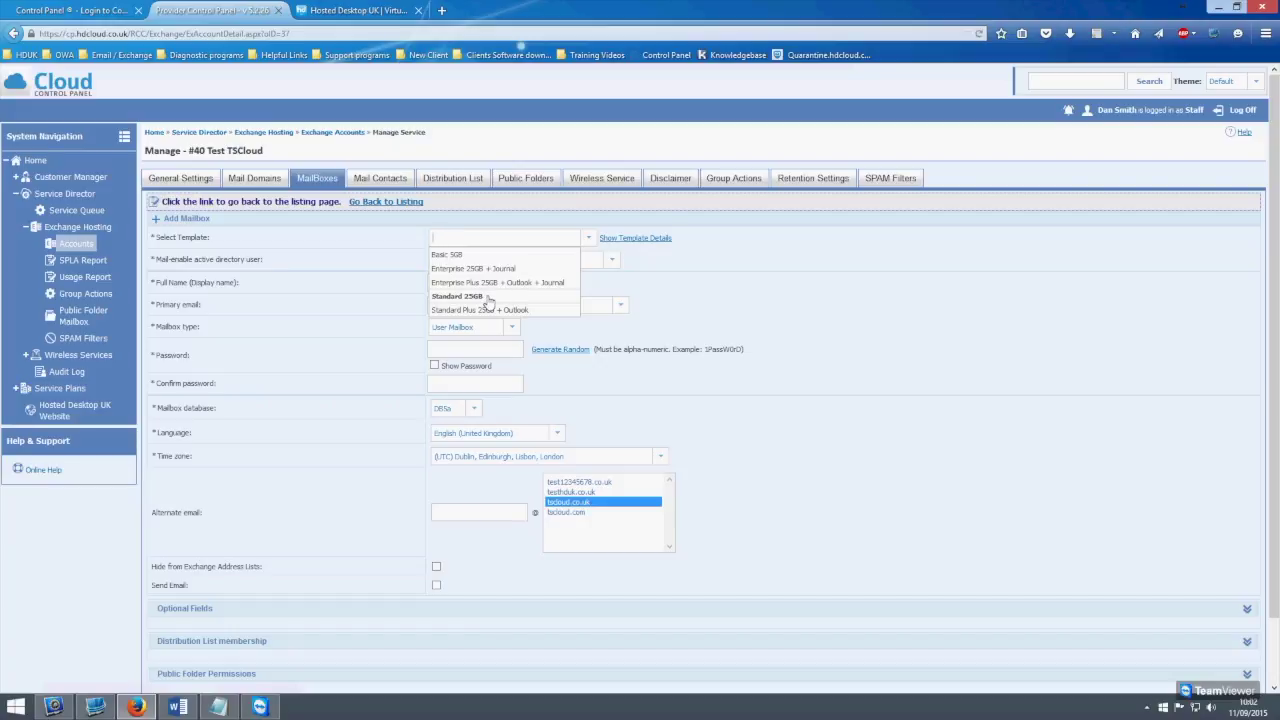
{"action": "left_click", "coordinate": [487, 298]}
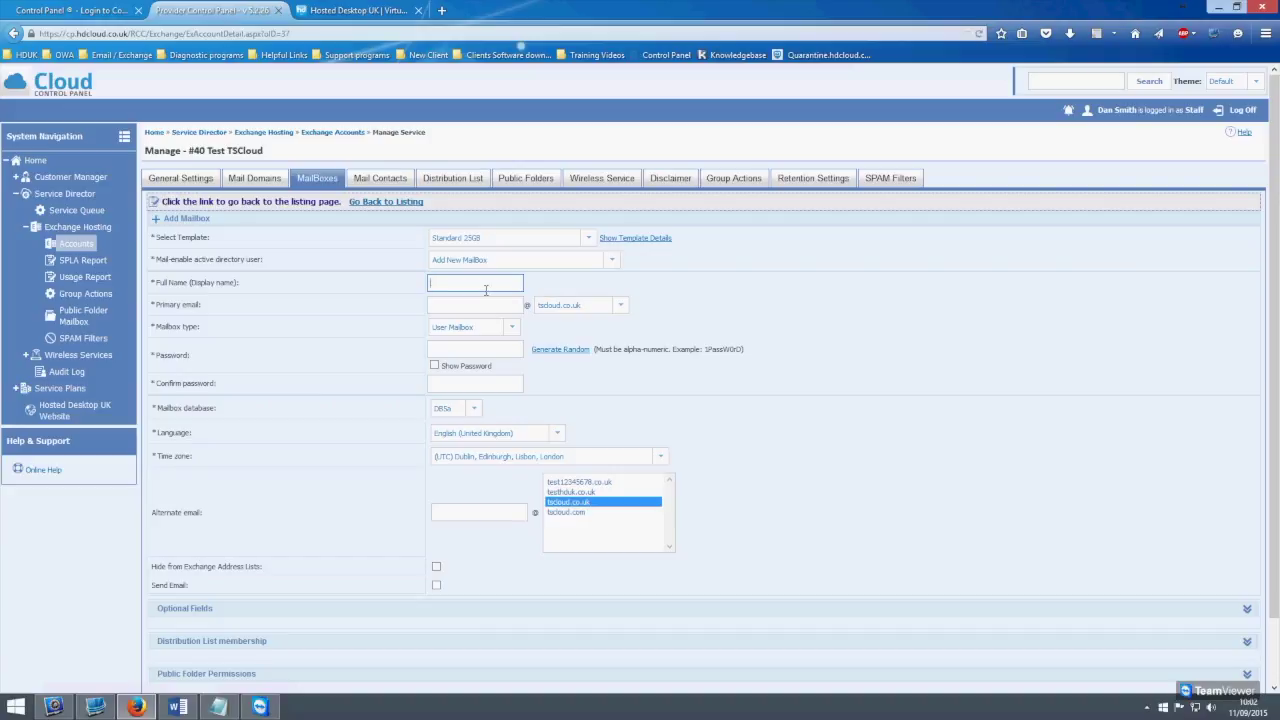
{"action": "left_click", "coordinate": [504, 310]}
{"action": "left_click", "coordinate": [474, 307]}
{"action": "left_click", "coordinate": [620, 306]}
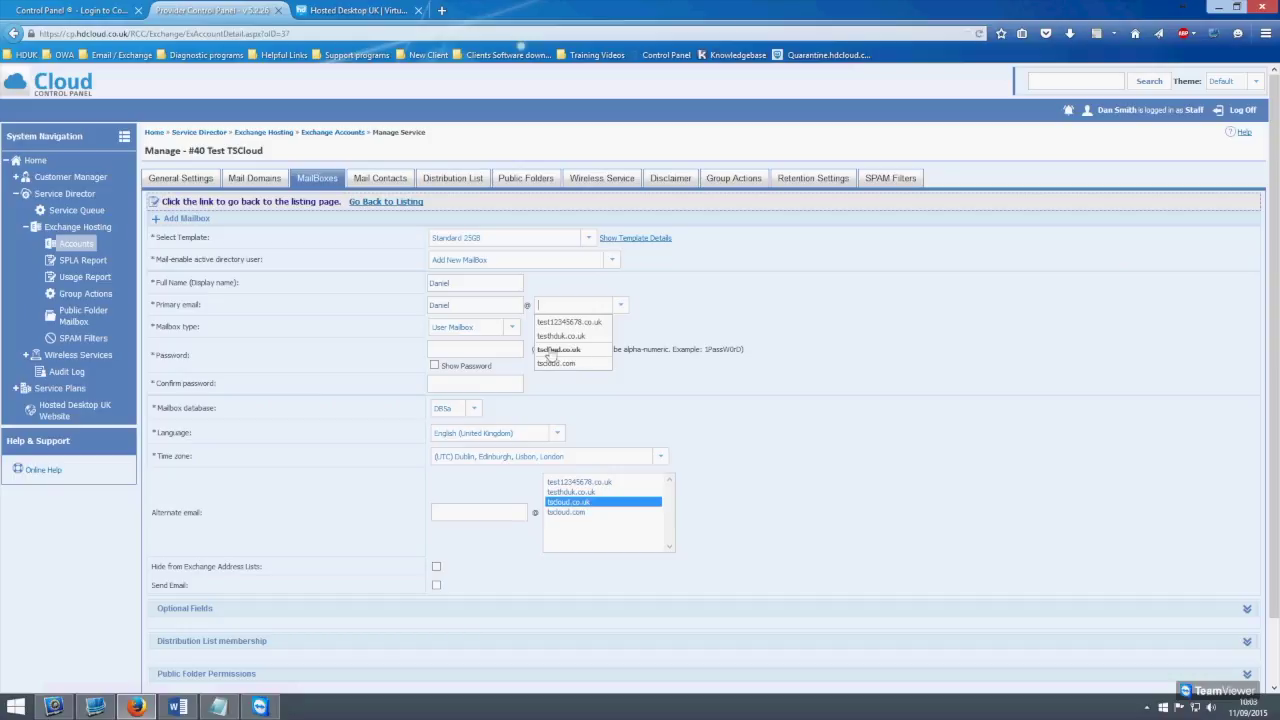
{"action": "left_click", "coordinate": [578, 351]}
{"action": "left_click", "coordinate": [472, 305]}
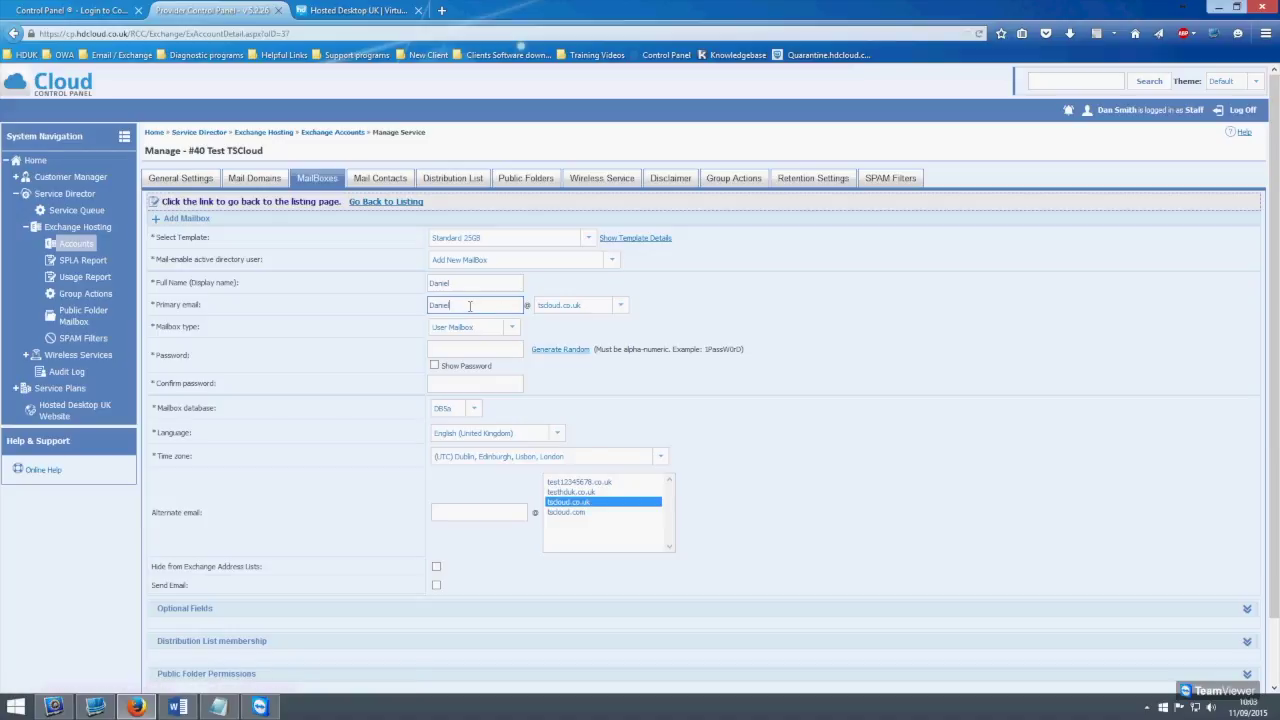
{"action": "double_click", "coordinate": [486, 305]}
Enter and confirm the new mailbox's password
{"action": "left_click", "coordinate": [468, 352]}
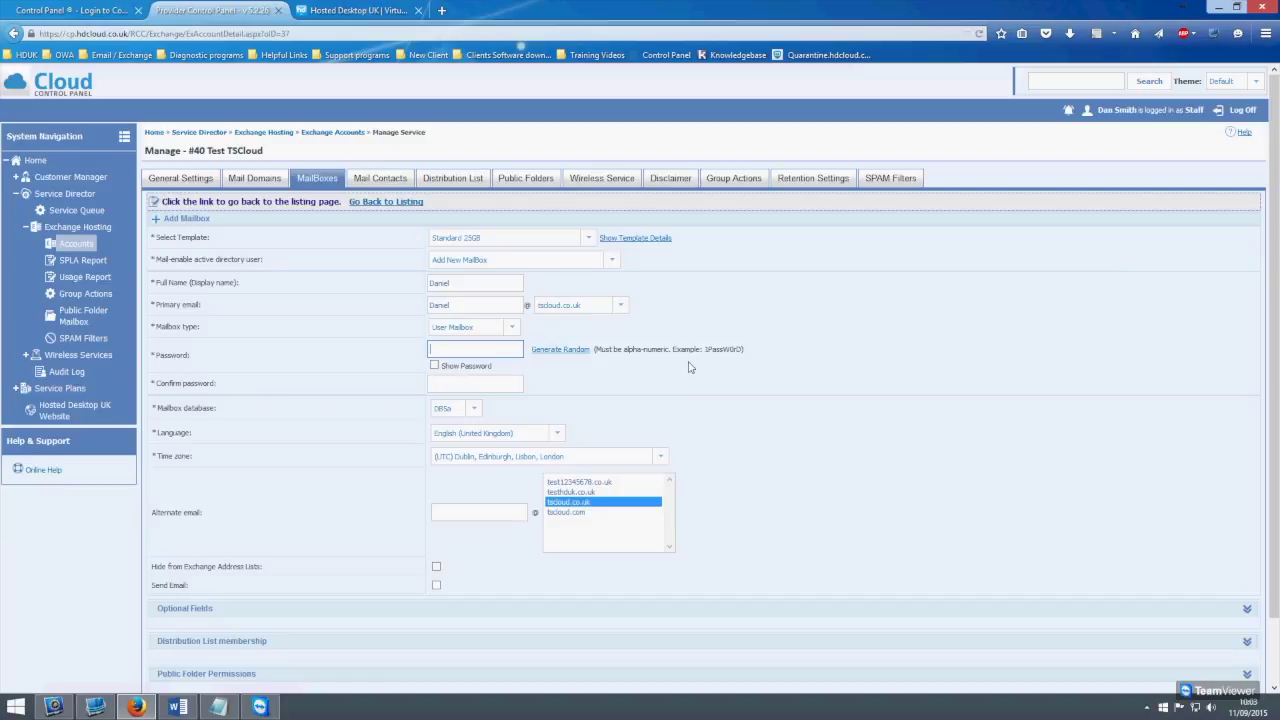
{"action": "type", "text": "Passw0rd"}
{"action": "left_click", "coordinate": [474, 385]}
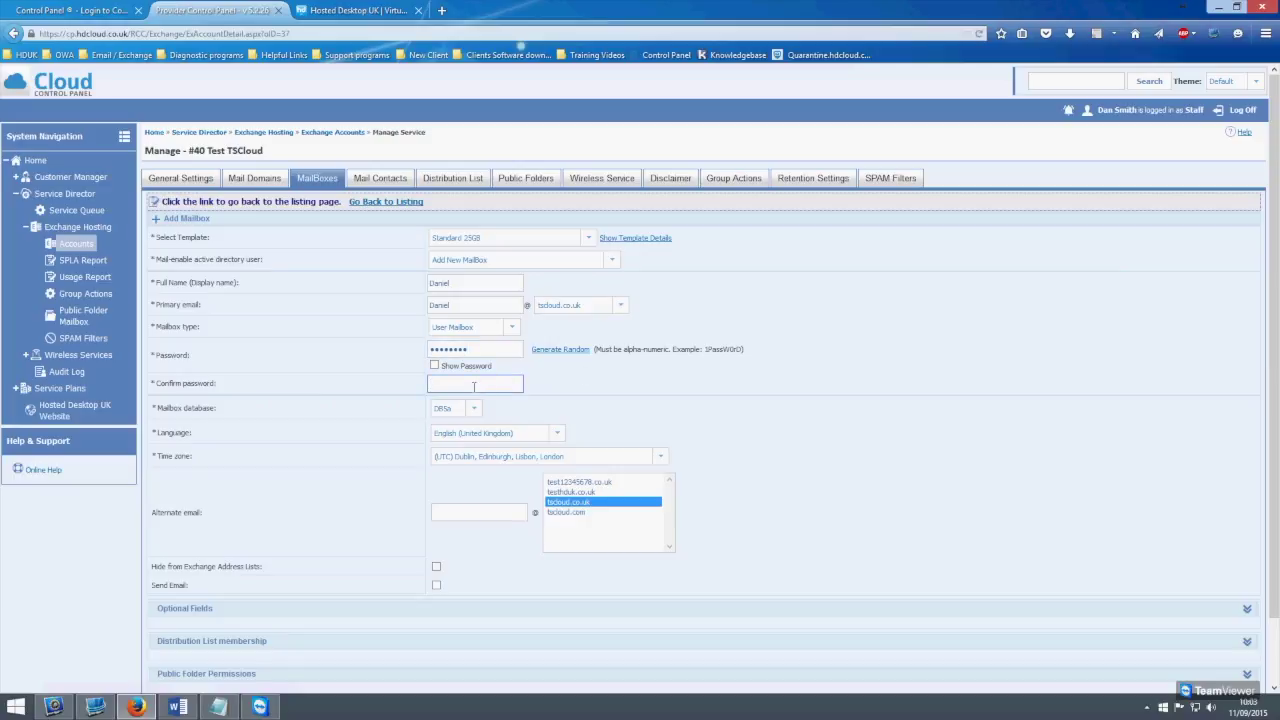
{"action": "type", "text": "Passw0rd"}
Give the new mailbox an alternate email address on the tscloud.com domain
{"action": "left_click", "coordinate": [502, 512]}
{"action": "scroll", "coordinate": [502, 511], "scroll_direction": "down", "scroll_amount": 1}
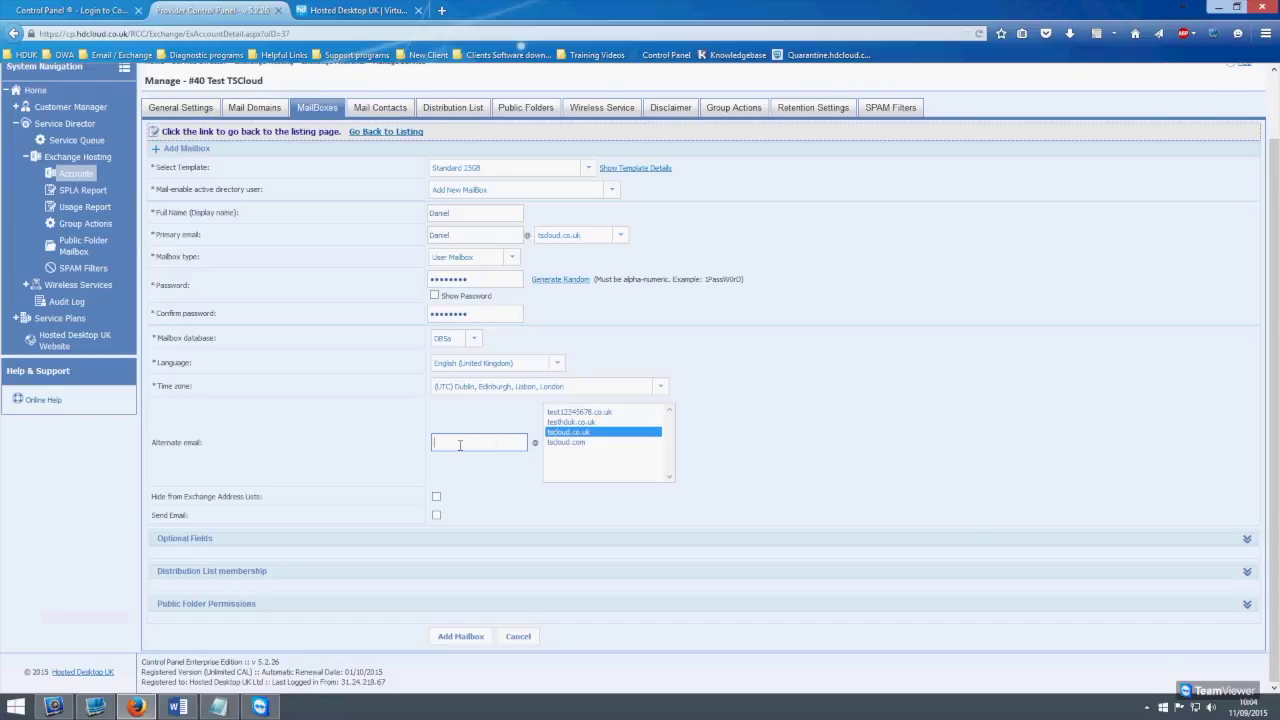
{"action": "left_click", "coordinate": [575, 442]}
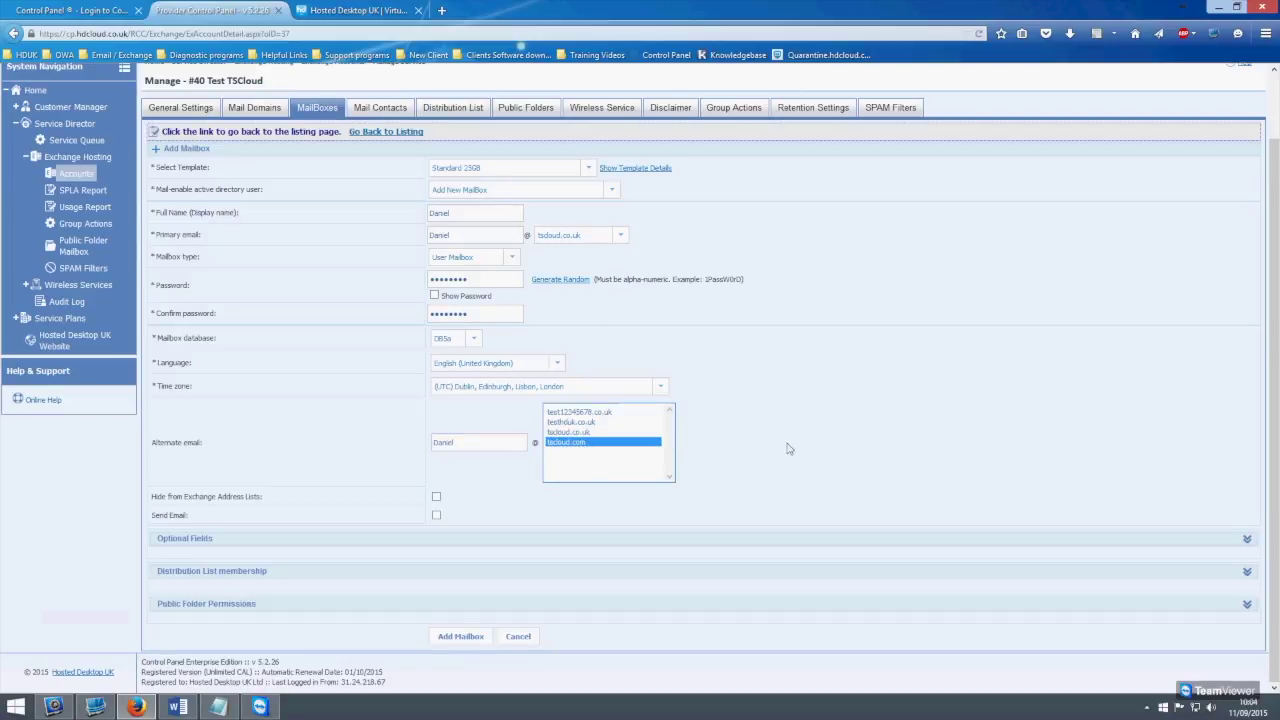
{"action": "left_click", "coordinate": [472, 237]}
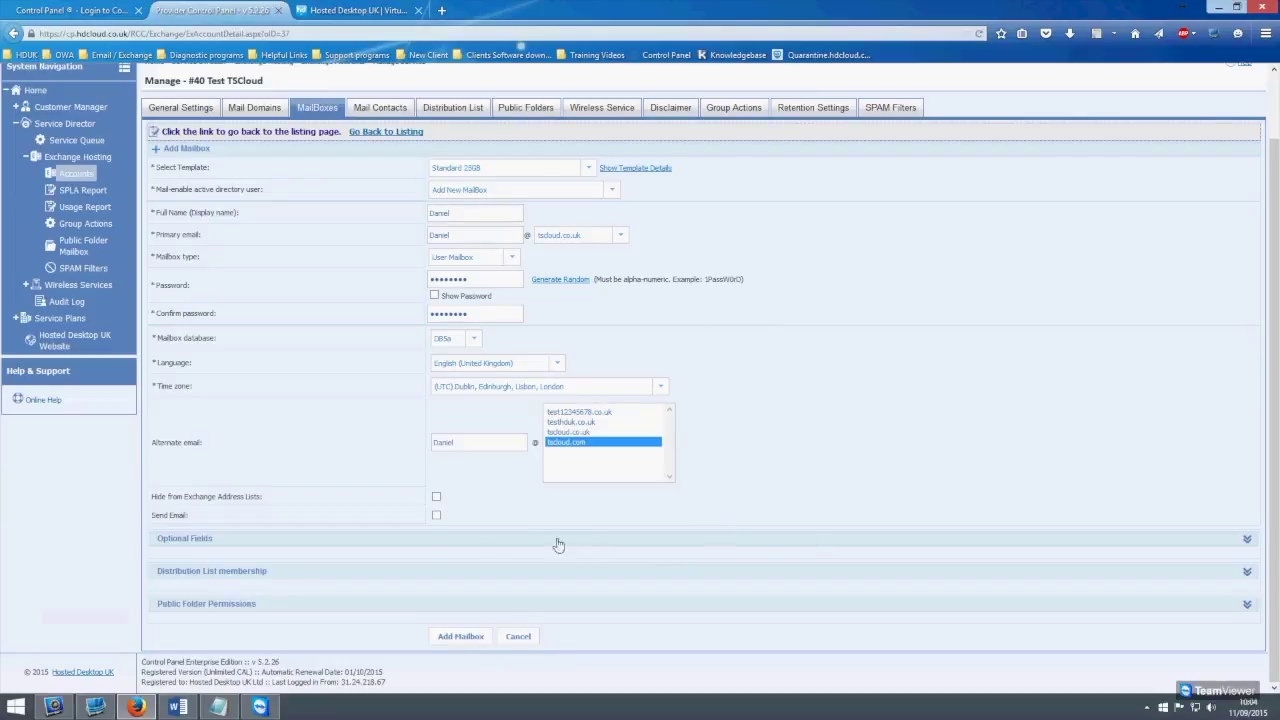
Fill in the user's first and last names under Optional Fields and create the mailbox
{"action": "left_click", "coordinate": [213, 542]}
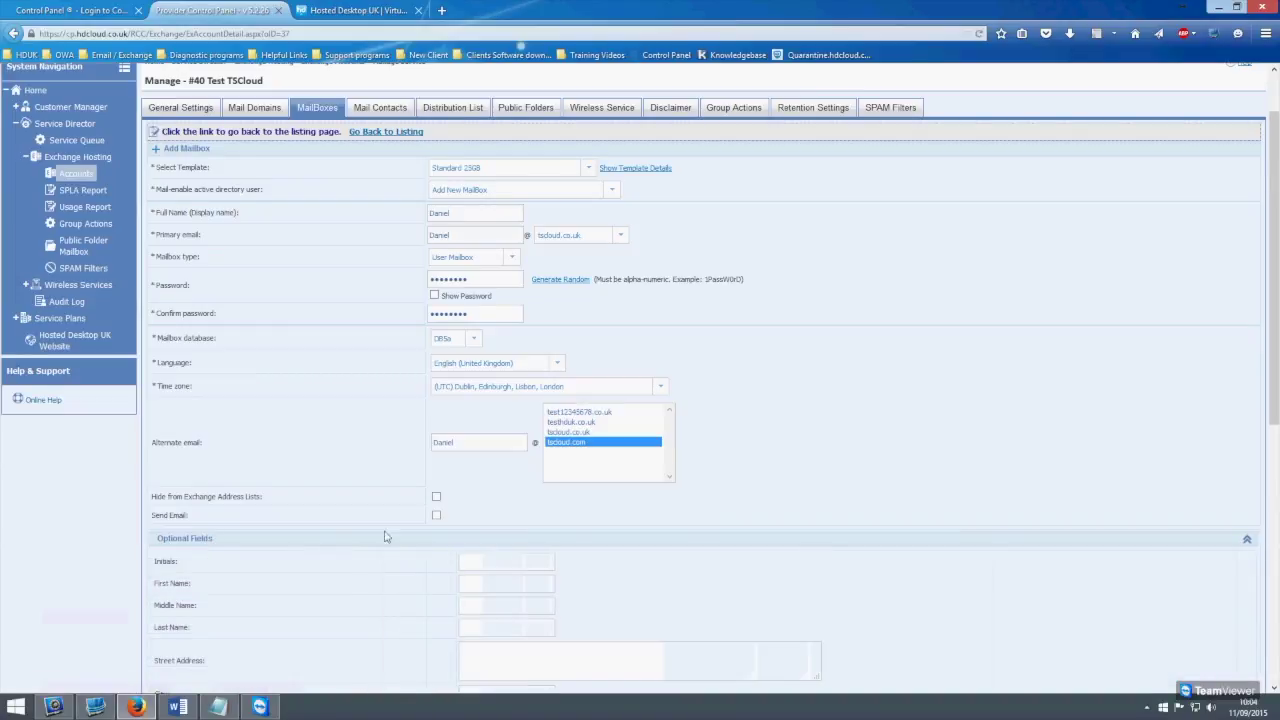
{"action": "scroll", "coordinate": [408, 537], "scroll_direction": "down", "scroll_amount": 1}
{"action": "scroll", "coordinate": [516, 510], "scroll_direction": "down", "scroll_amount": 3}
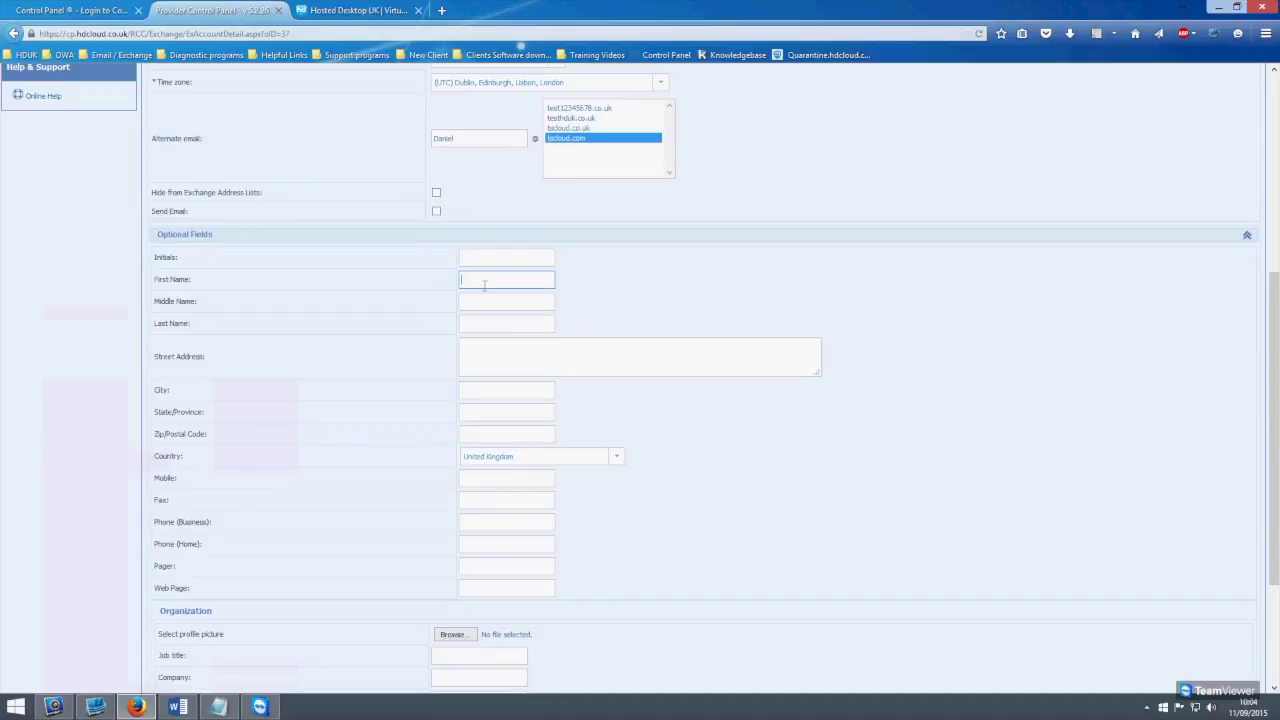
{"action": "left_click", "coordinate": [490, 321]}
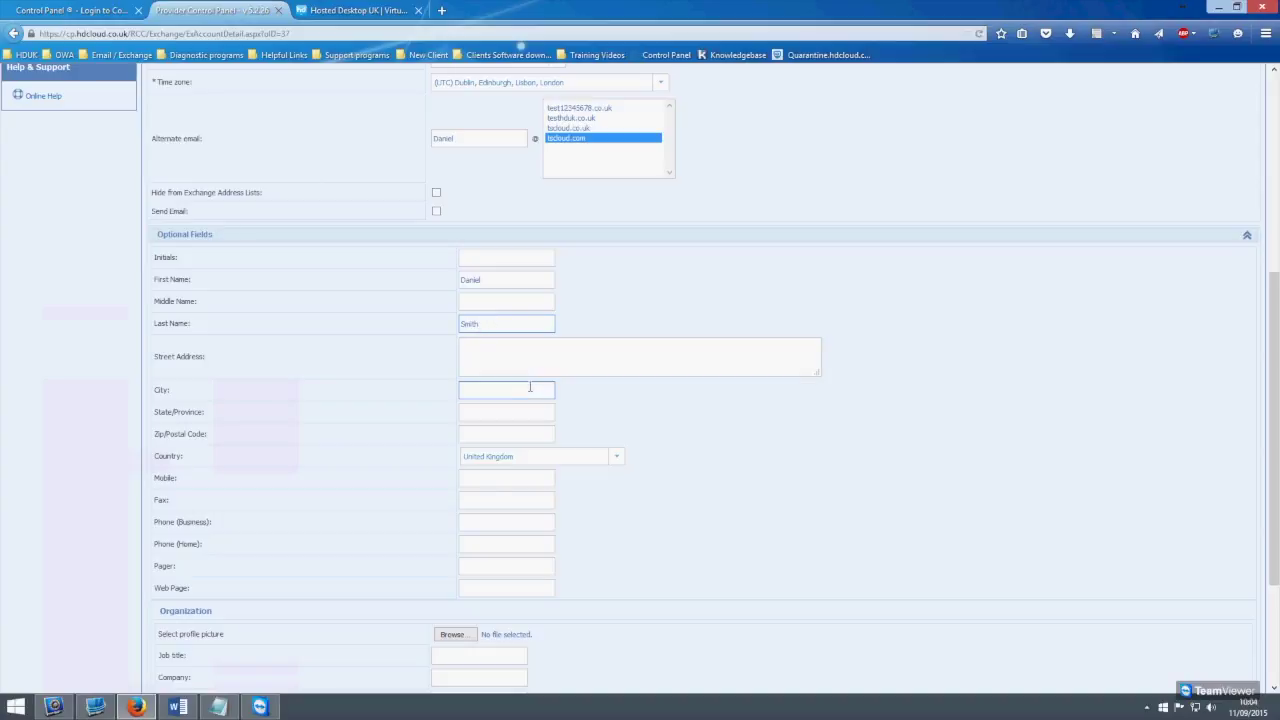
{"action": "scroll", "coordinate": [540, 405], "scroll_direction": "down", "scroll_amount": 3}
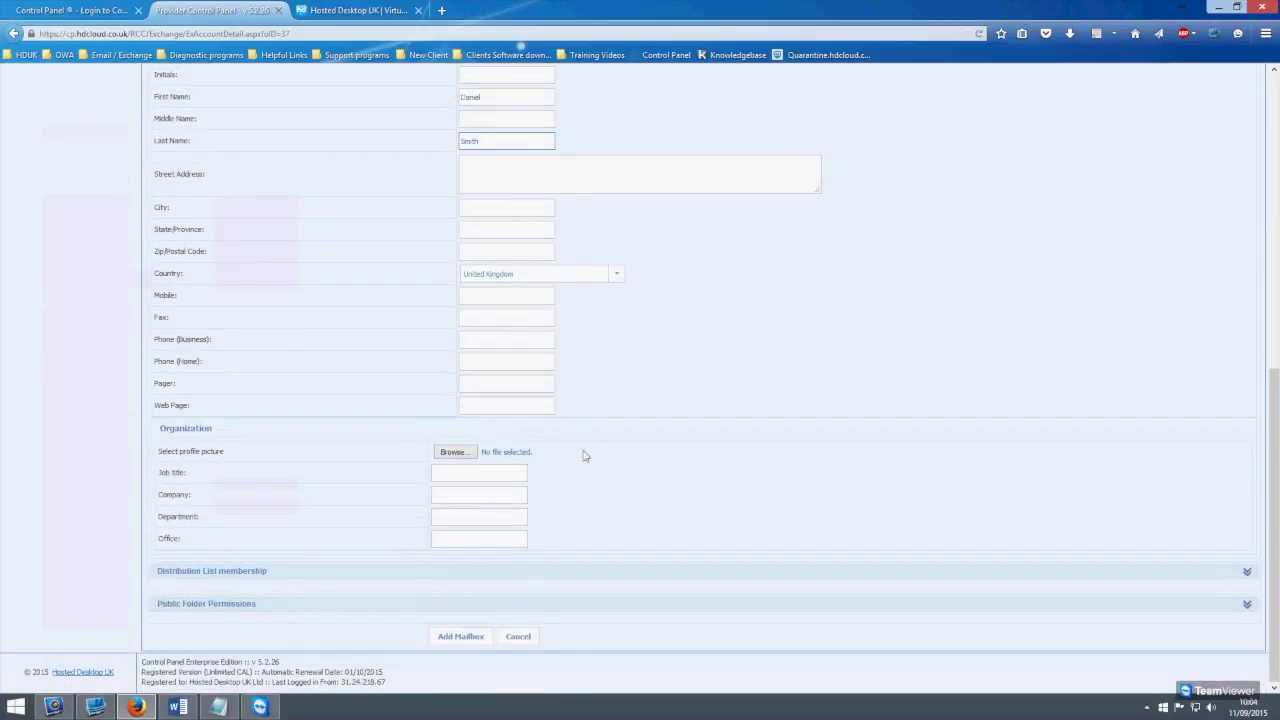
{"action": "scroll", "coordinate": [587, 455], "scroll_direction": "up", "scroll_amount": 6}
{"action": "scroll", "coordinate": [541, 349], "scroll_direction": "down", "scroll_amount": 6}
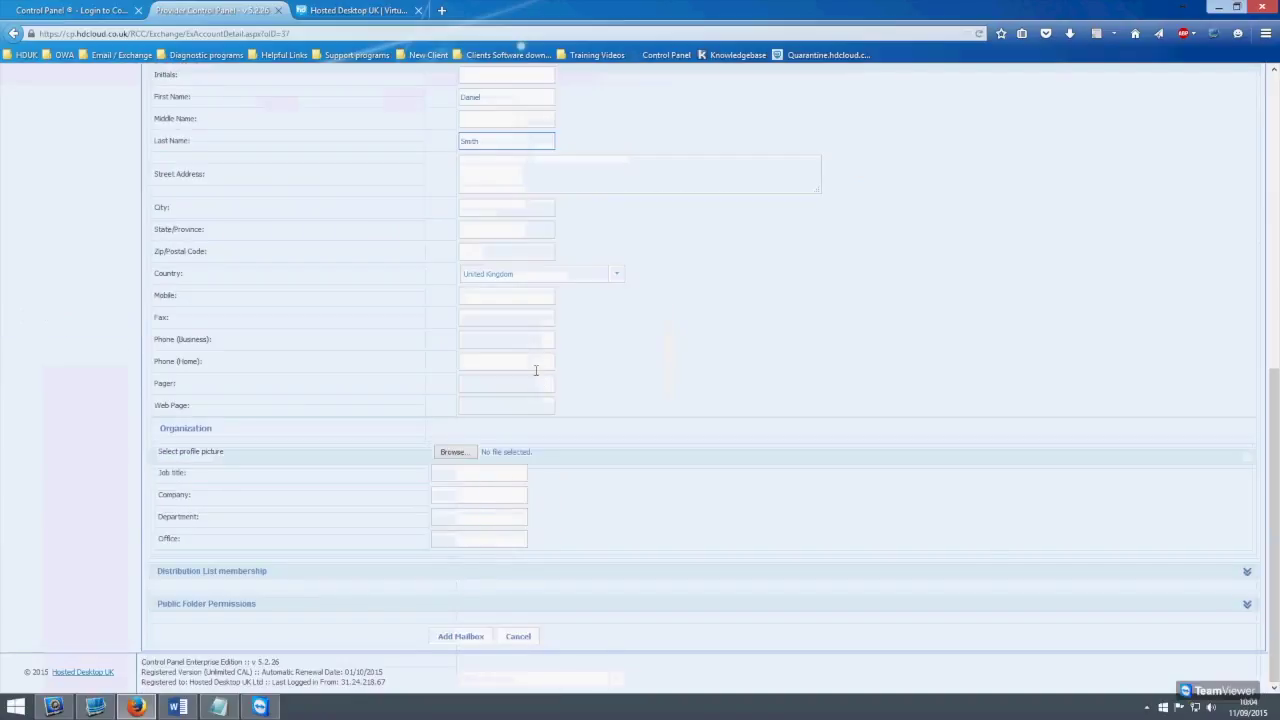
{"action": "left_click", "coordinate": [470, 637]}
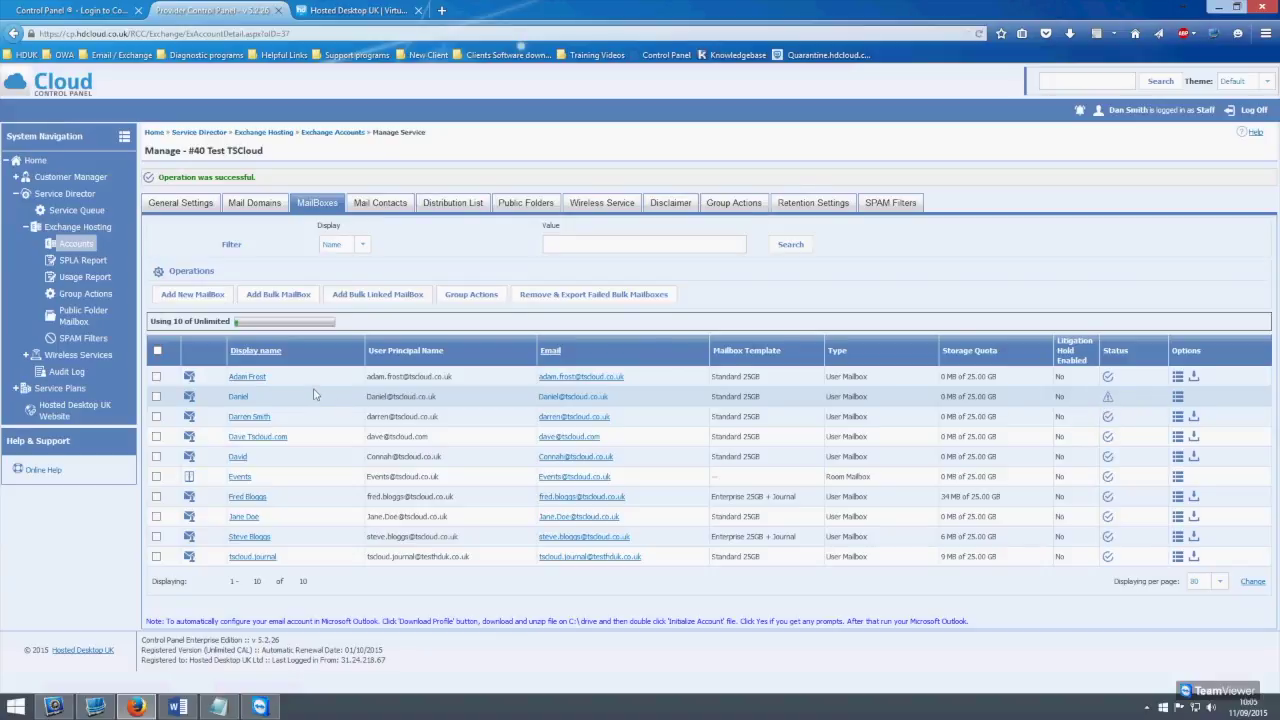
Show the first mailbox's email addresses and begin entering a new alias
{"action": "left_click", "coordinate": [248, 378]}
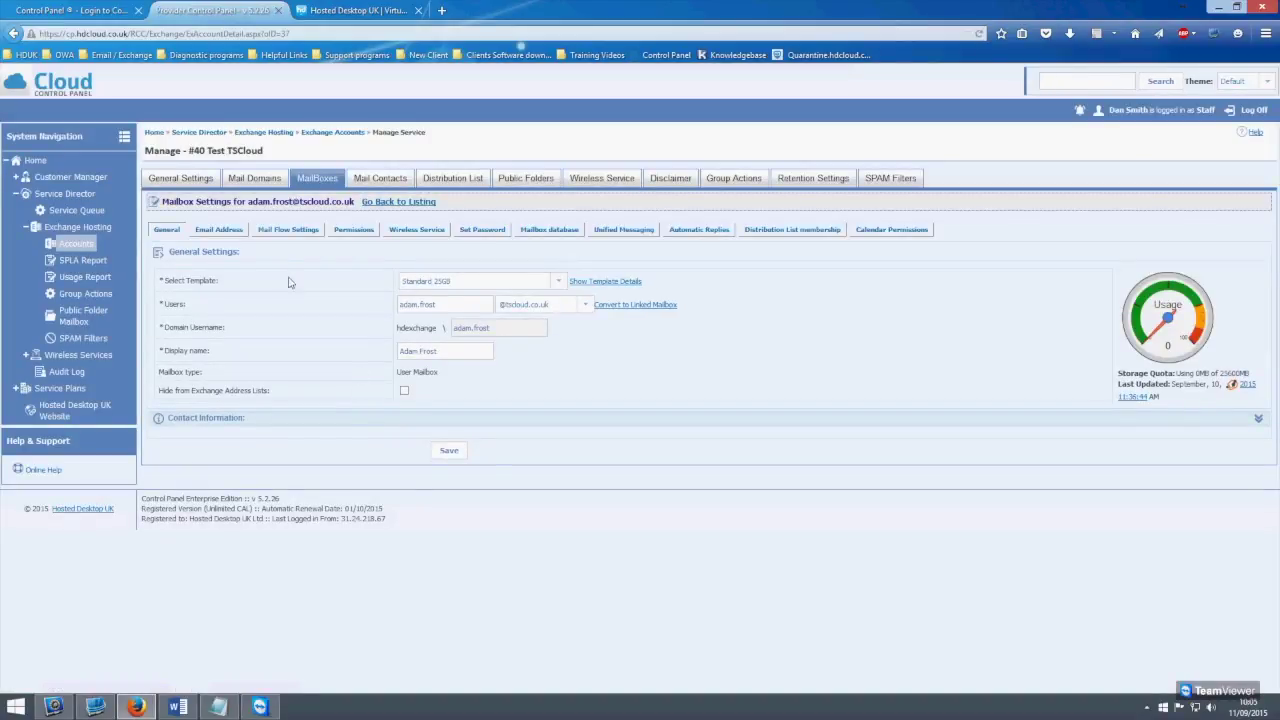
{"action": "left_click", "coordinate": [226, 231]}
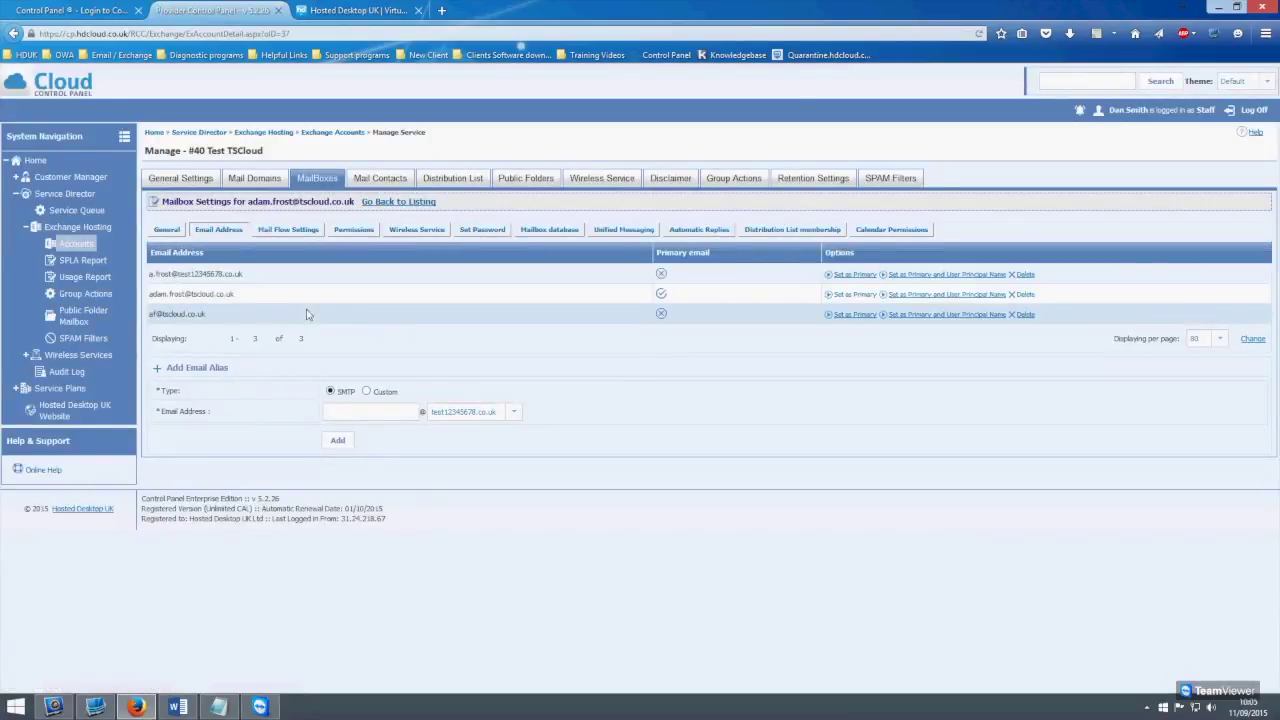
{"action": "left_click", "coordinate": [353, 412]}
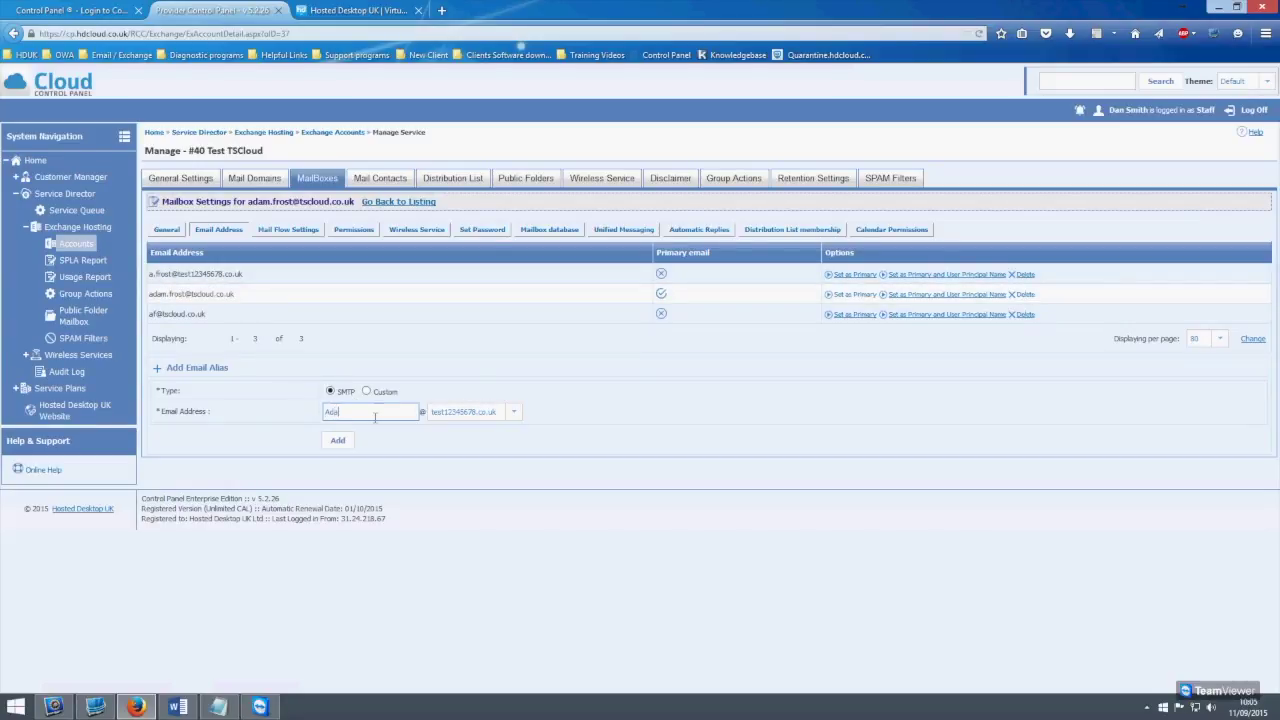
Add an alias at tscloud.co.uk, using the owner's first name, to the mailbox's addresses
{"action": "left_click", "coordinate": [512, 413]}
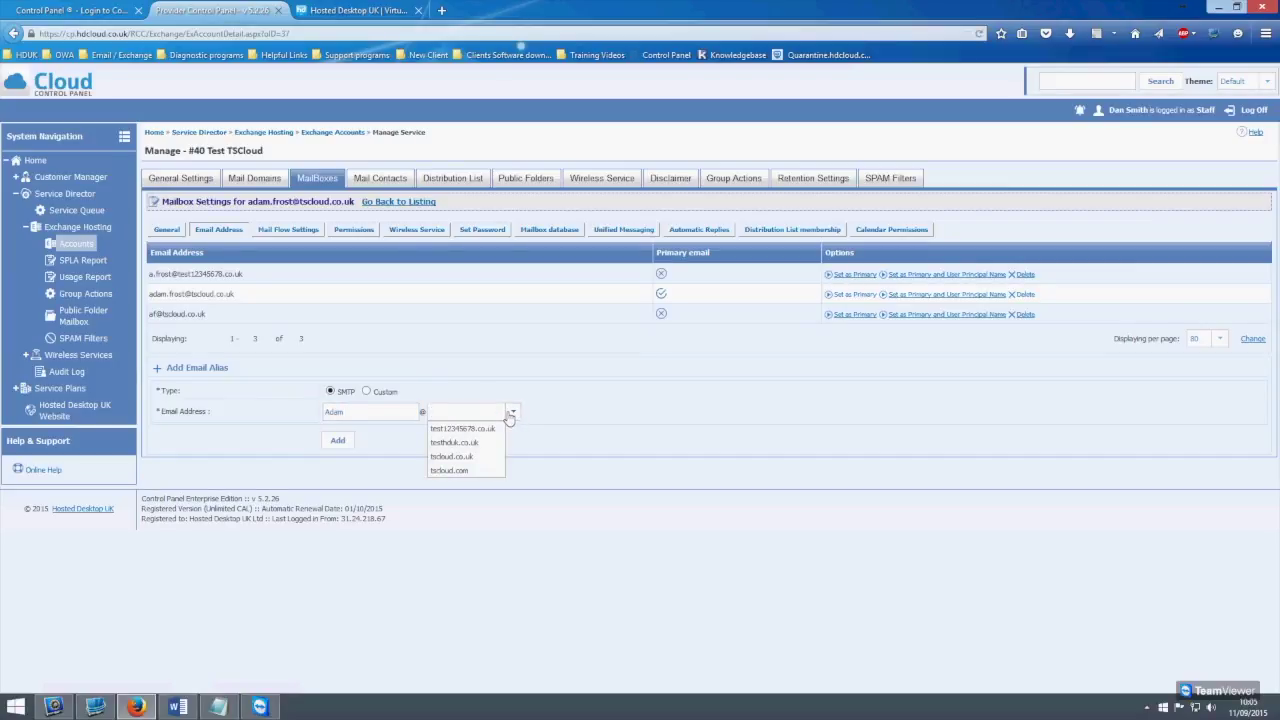
{"action": "left_click", "coordinate": [466, 457]}
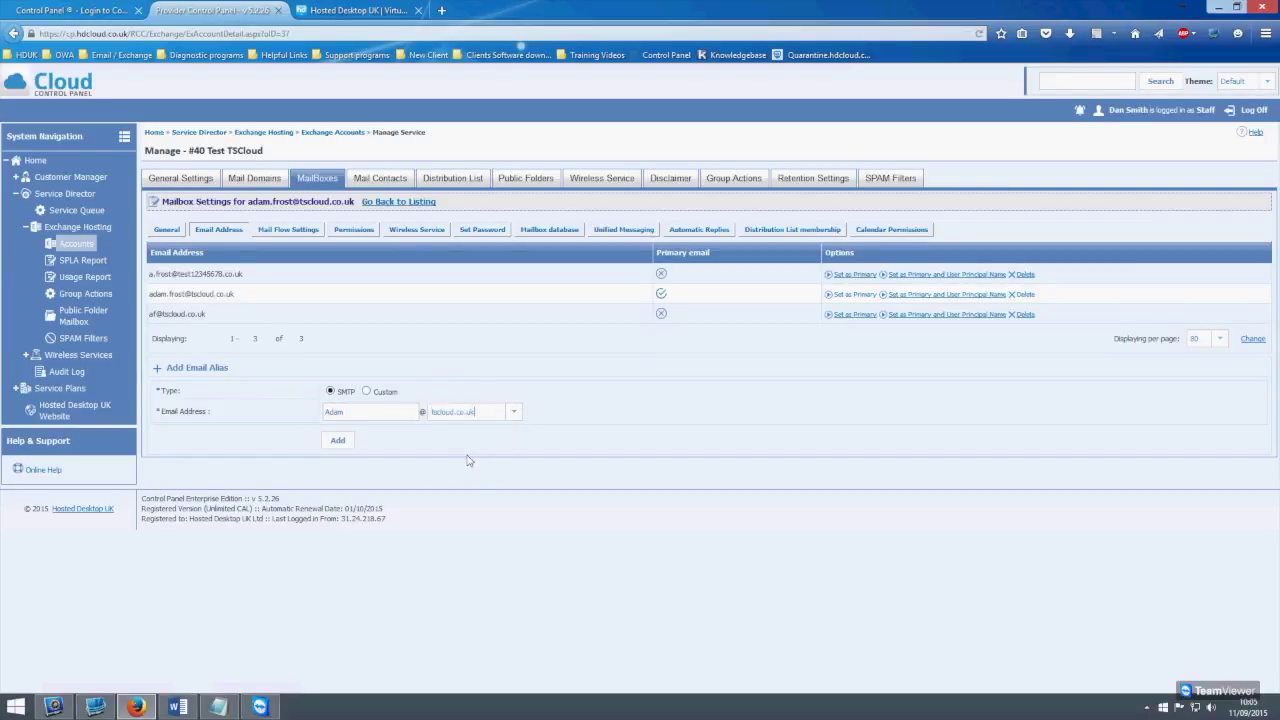
{"action": "left_click", "coordinate": [394, 413]}
{"action": "key", "text": "ctrl+a"}
{"action": "left_click_drag", "start_coordinate": [247, 201], "coordinate": [344, 201]}
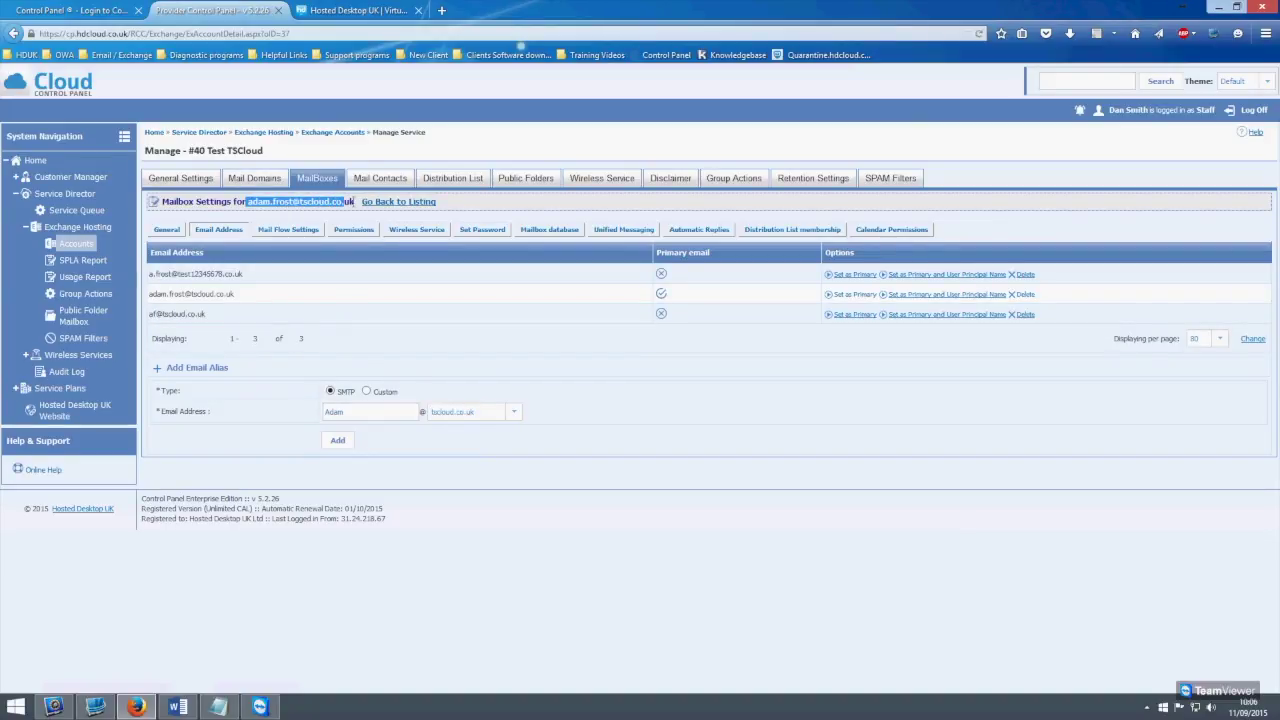
{"action": "left_click", "coordinate": [338, 442]}
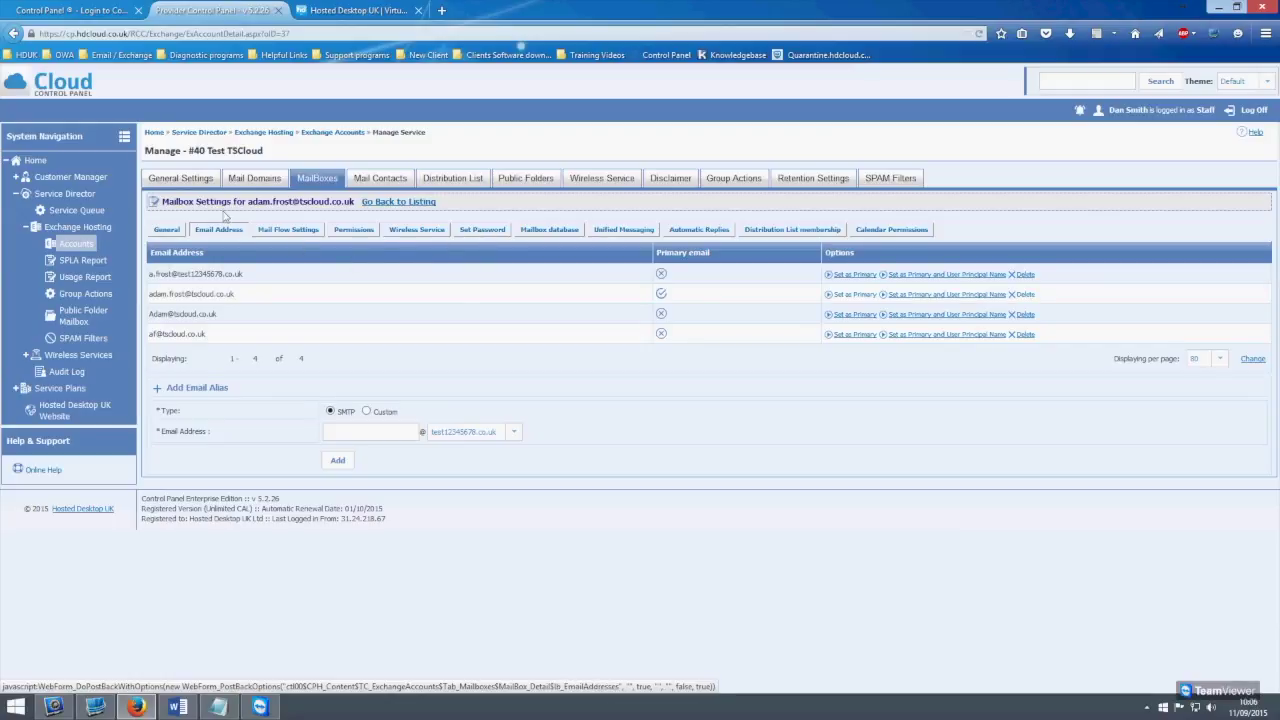
Set and confirm a new password for the second user's mailbox with Send Email unticked, then list distribution groups
{"action": "left_click", "coordinate": [403, 203]}
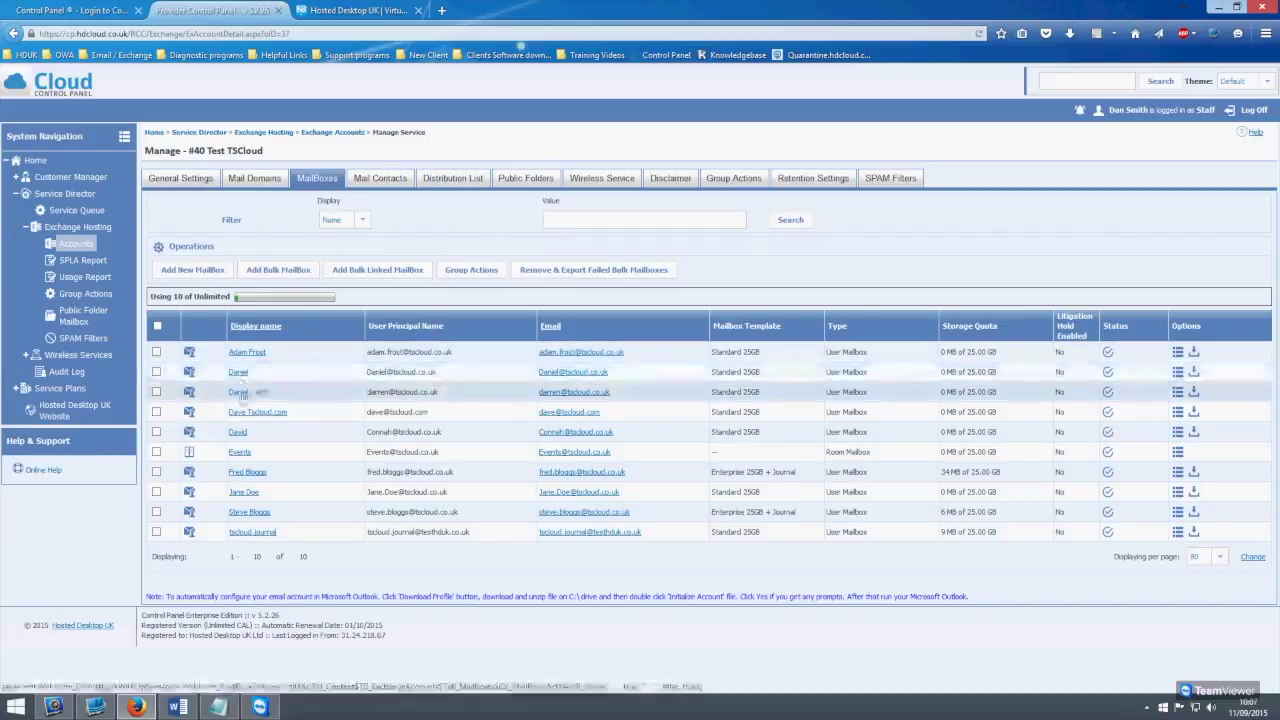
{"action": "left_click", "coordinate": [256, 351]}
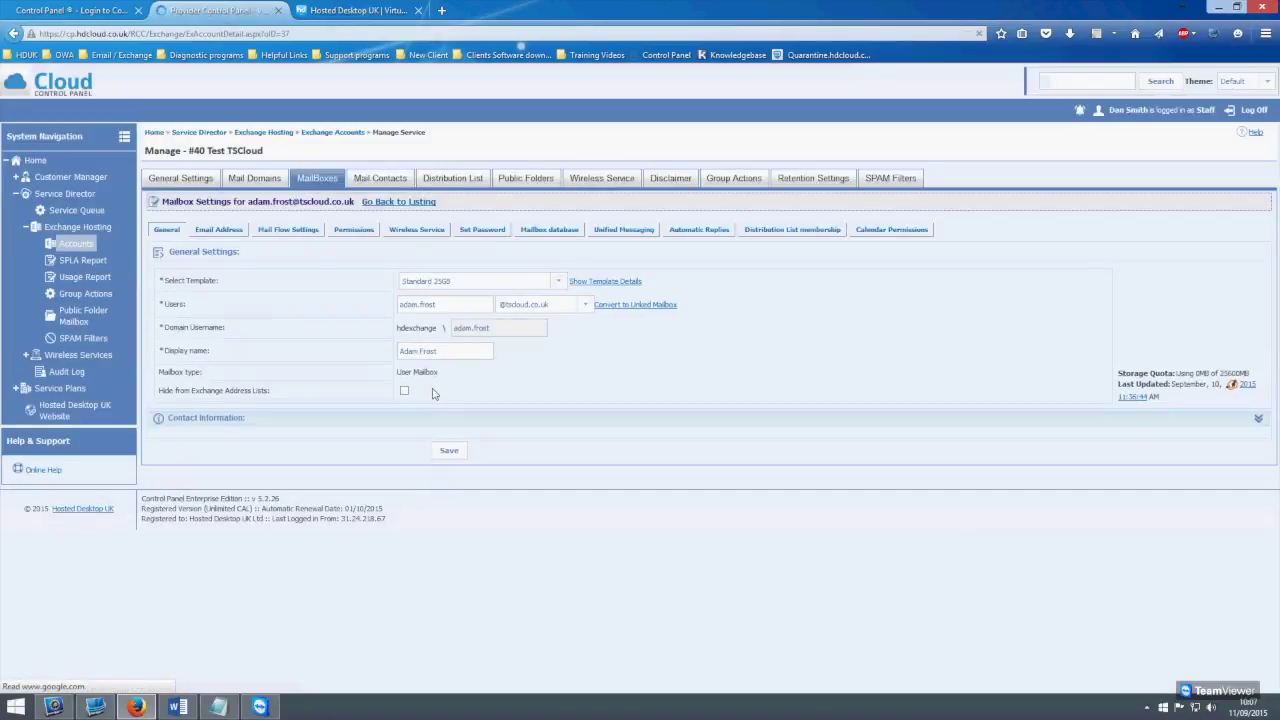
{"action": "left_click", "coordinate": [483, 231]}
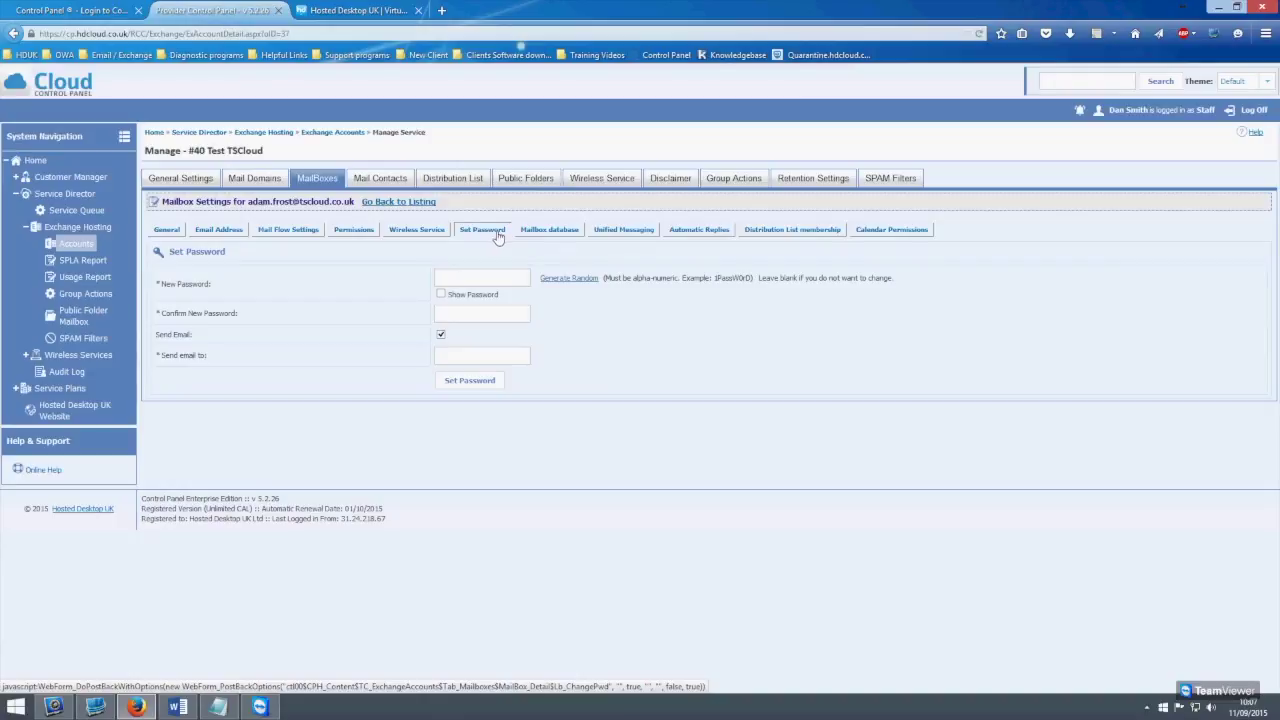
{"action": "left_click", "coordinate": [500, 277]}
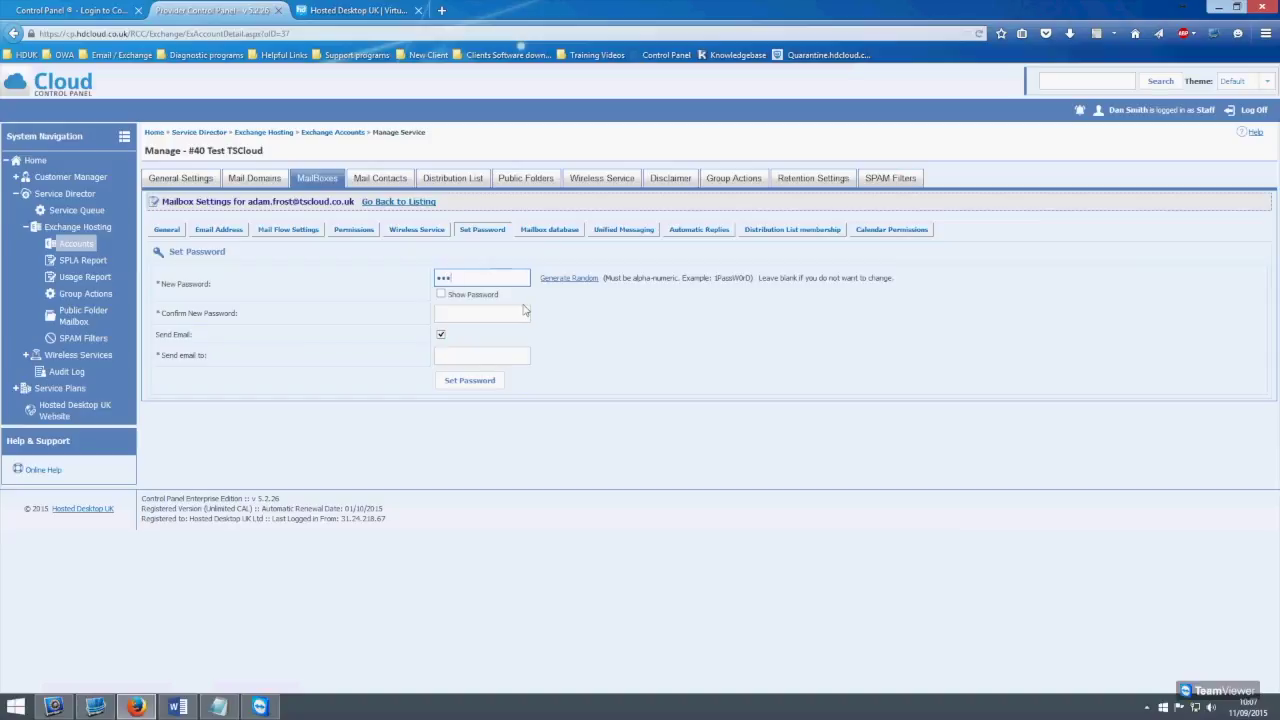
{"action": "type", "text": "**"}
{"action": "left_click", "coordinate": [445, 312]}
{"action": "type", "text": "*****"}
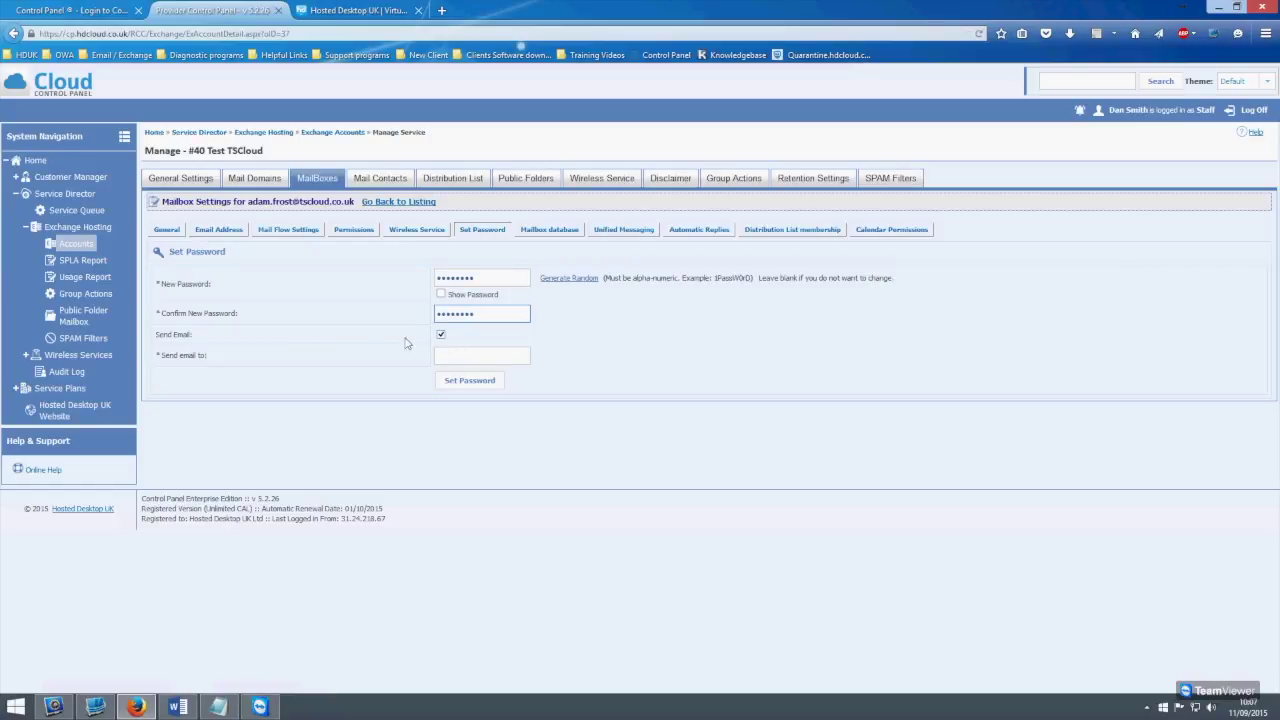
{"action": "left_click", "coordinate": [441, 337]}
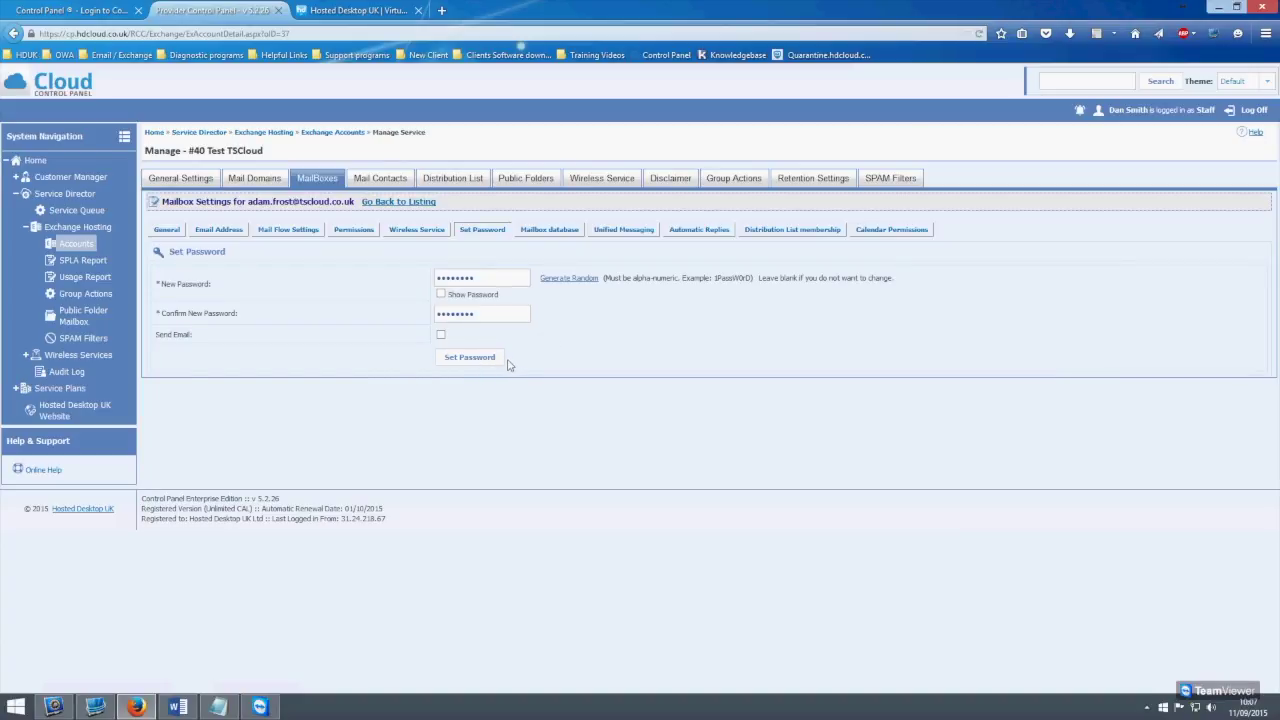
{"action": "left_click", "coordinate": [474, 178]}
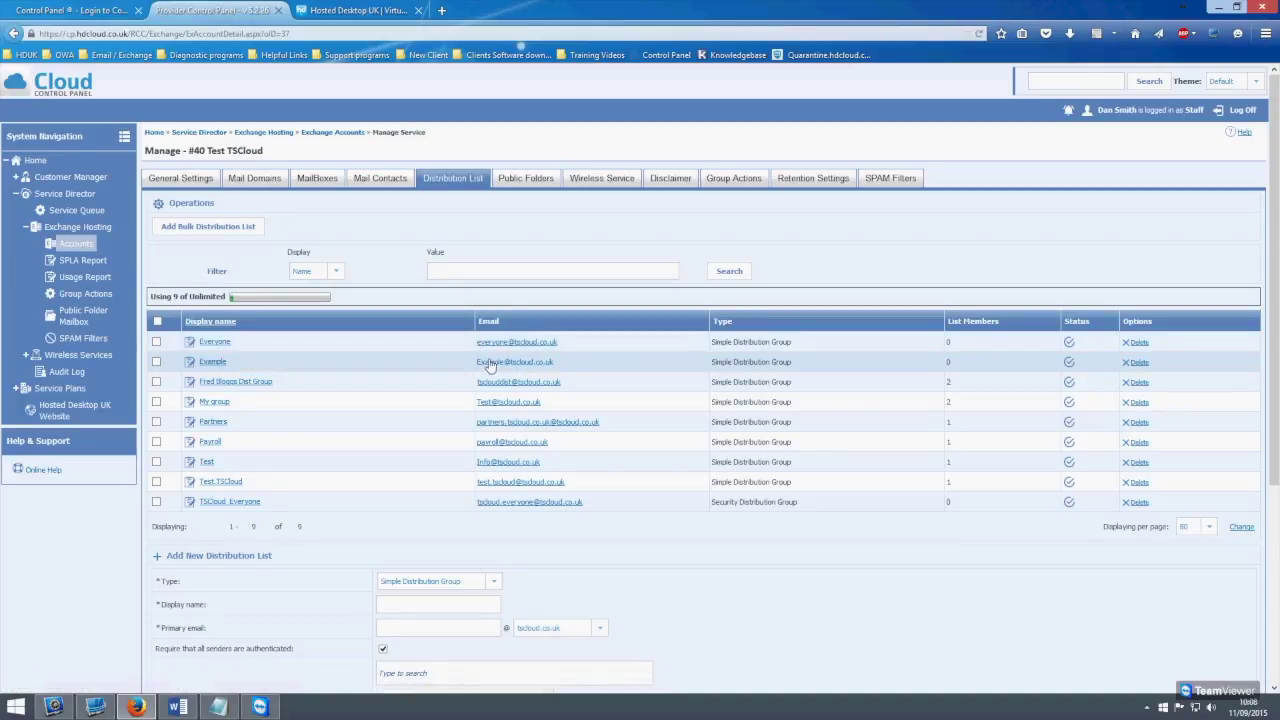
Name the new distribution list Test with address Test, allow unauthenticated senders, and choose its manager
{"action": "scroll", "coordinate": [500, 390], "scroll_direction": "down", "scroll_amount": 3}
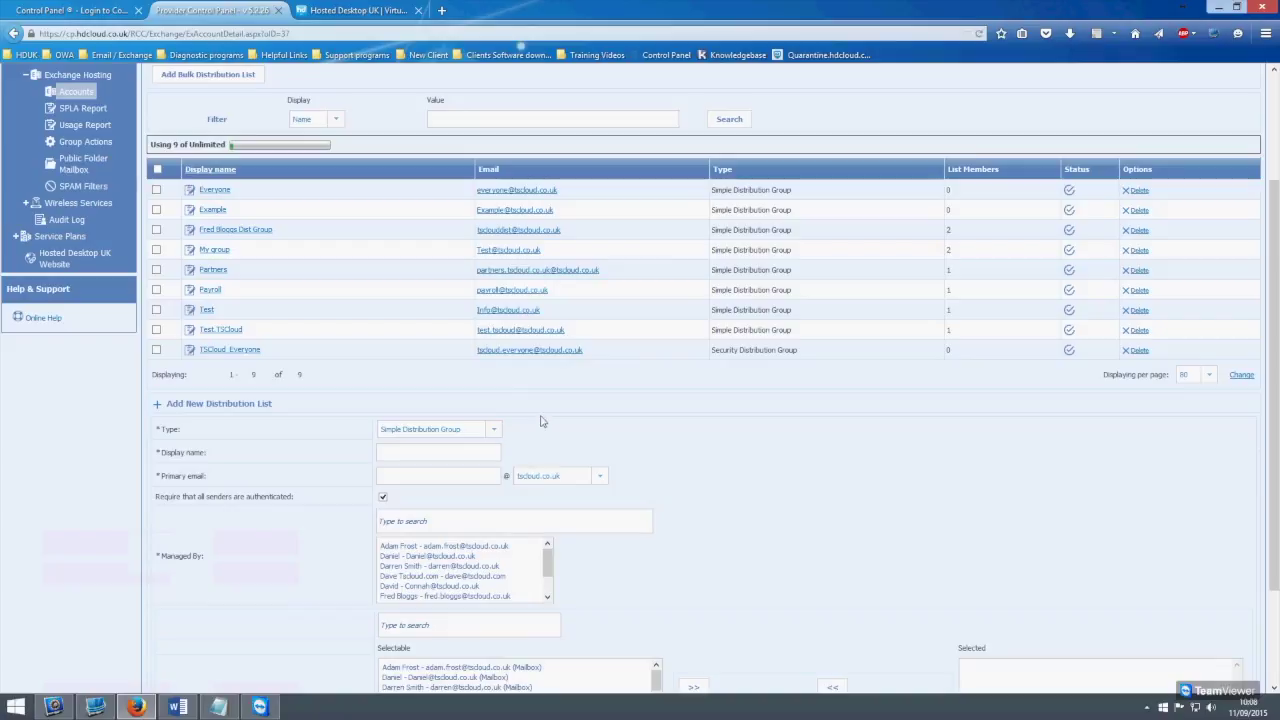
{"action": "left_click", "coordinate": [432, 455]}
{"action": "left_click", "coordinate": [443, 478]}
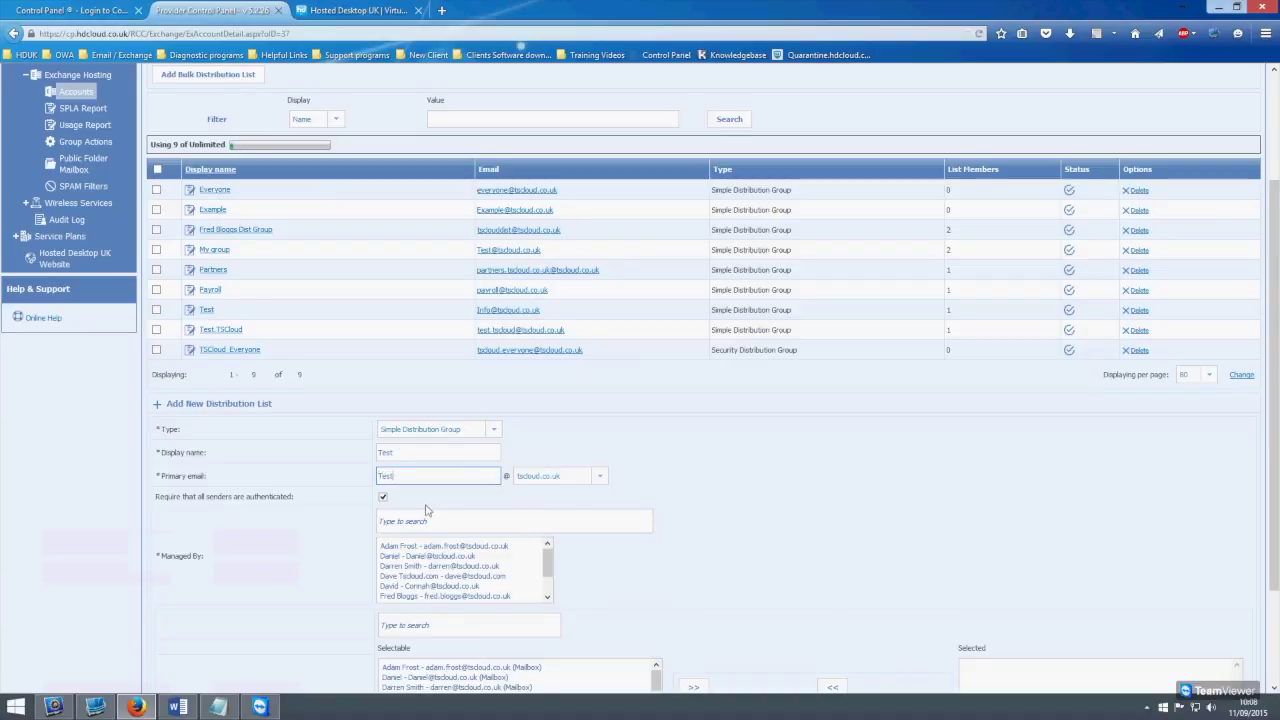
{"action": "scroll", "coordinate": [430, 510], "scroll_direction": "down", "scroll_amount": 2}
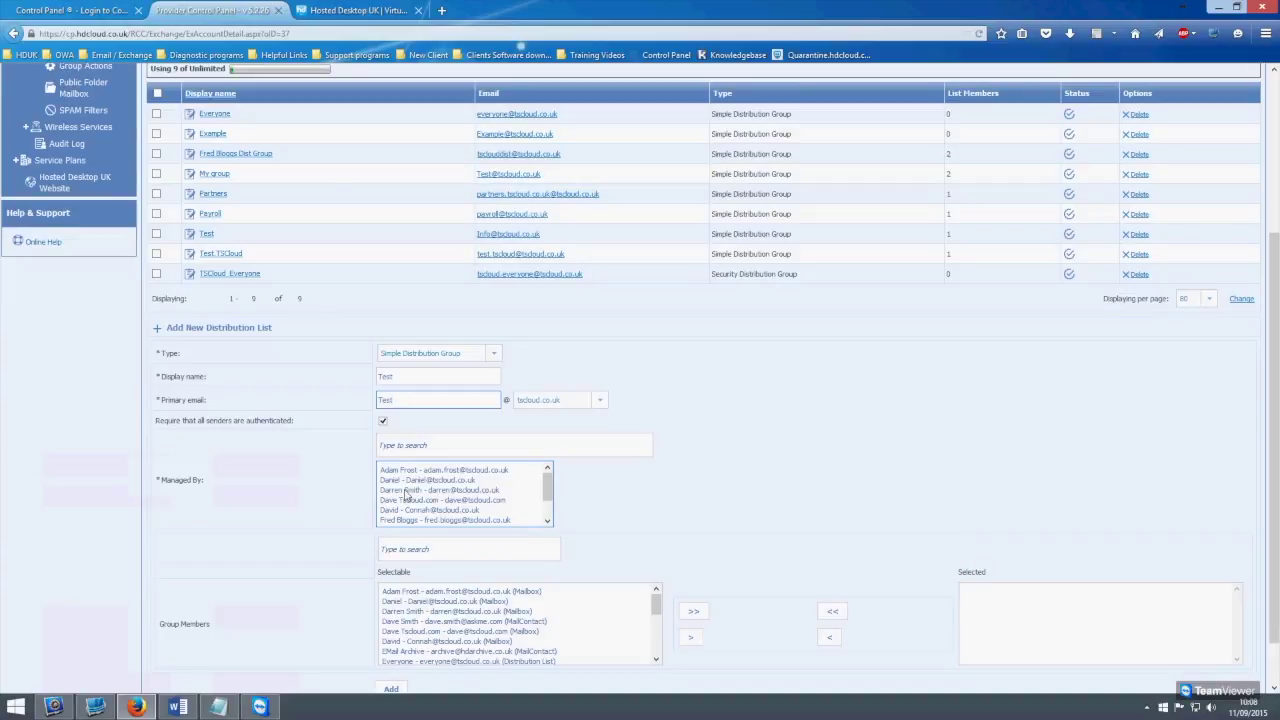
{"action": "left_click", "coordinate": [411, 488]}
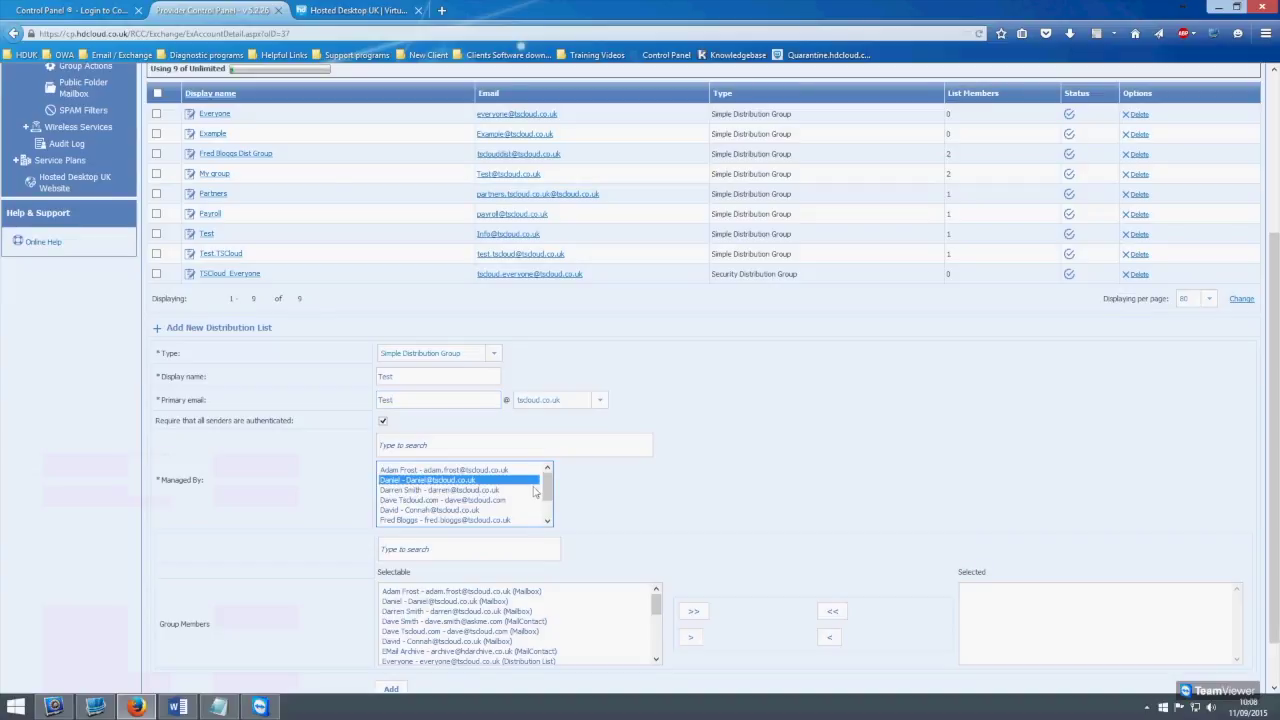
{"action": "scroll", "coordinate": [411, 488], "scroll_direction": "down", "scroll_amount": 1}
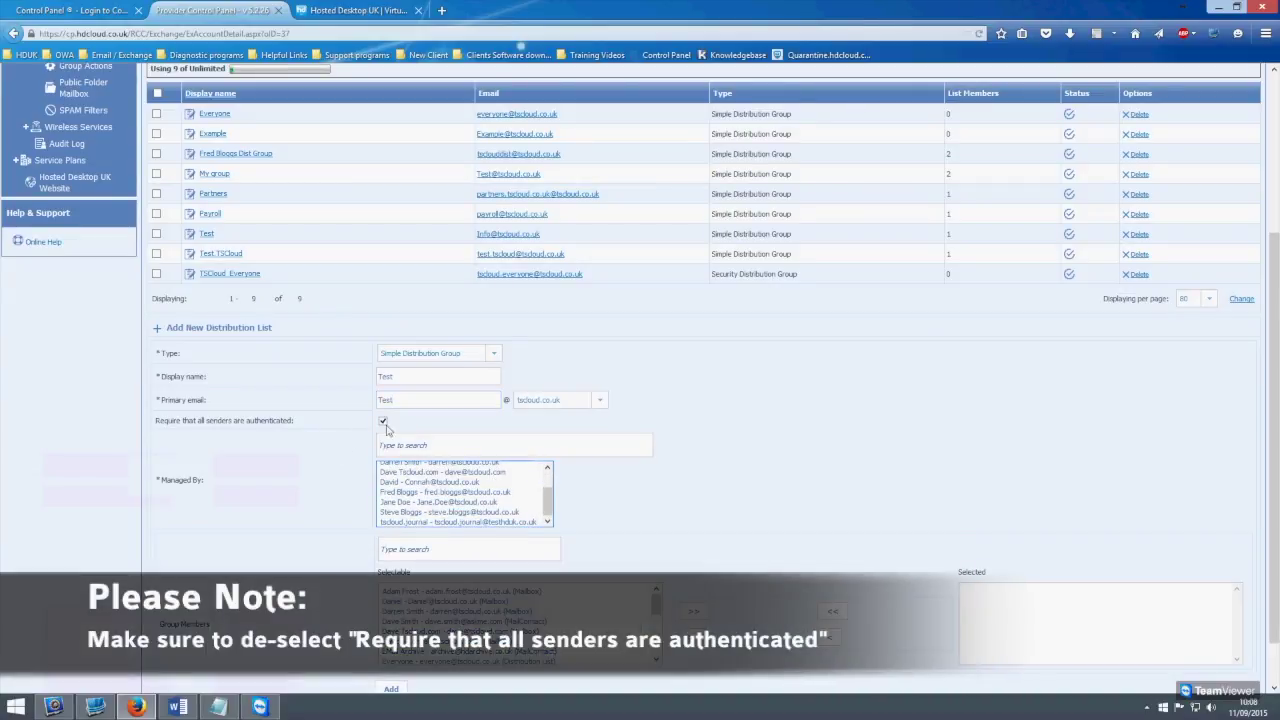
{"action": "left_click", "coordinate": [383, 422]}
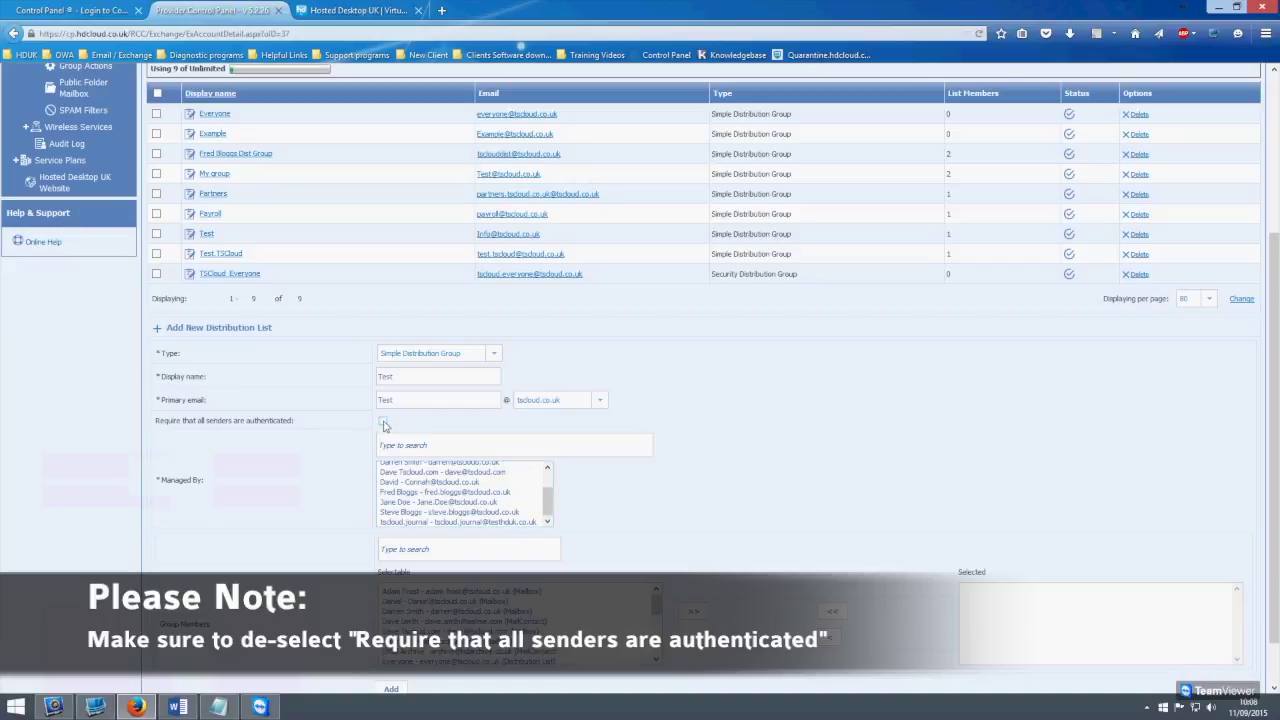
{"action": "scroll", "coordinate": [470, 470], "scroll_direction": "down", "scroll_amount": 1}
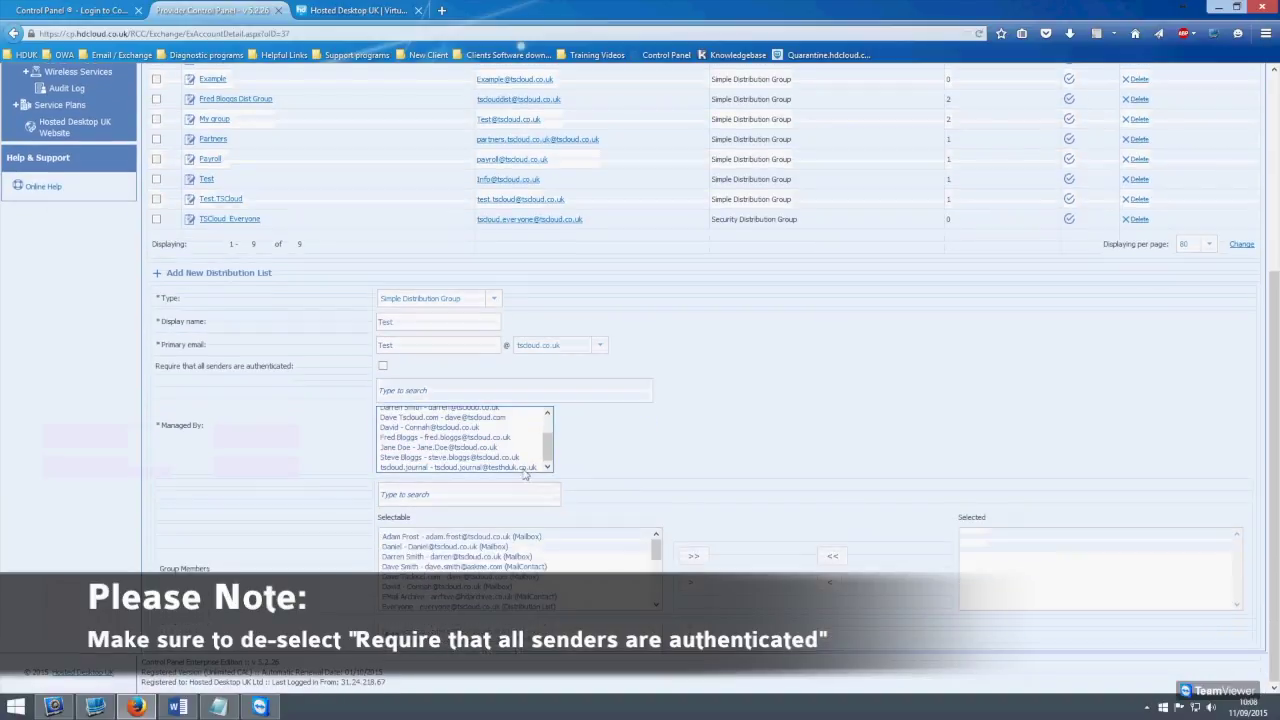
{"action": "left_click", "coordinate": [419, 411]}
{"action": "scroll", "coordinate": [421, 424], "scroll_direction": "up", "scroll_amount": 1}
{"action": "scroll", "coordinate": [421, 424], "scroll_direction": "up", "scroll_amount": 1}
{"action": "left_click", "coordinate": [421, 424]}
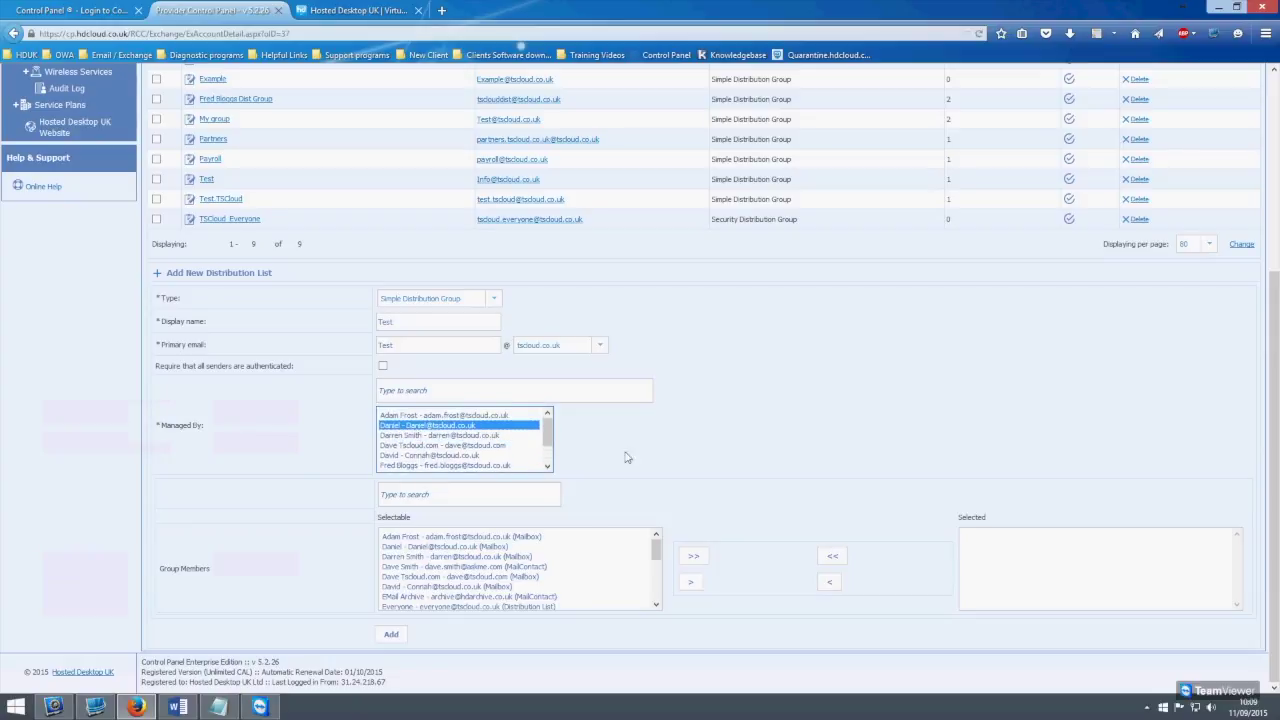
Add the two selected users as members of the Test list
{"action": "left_click", "coordinate": [465, 547]}
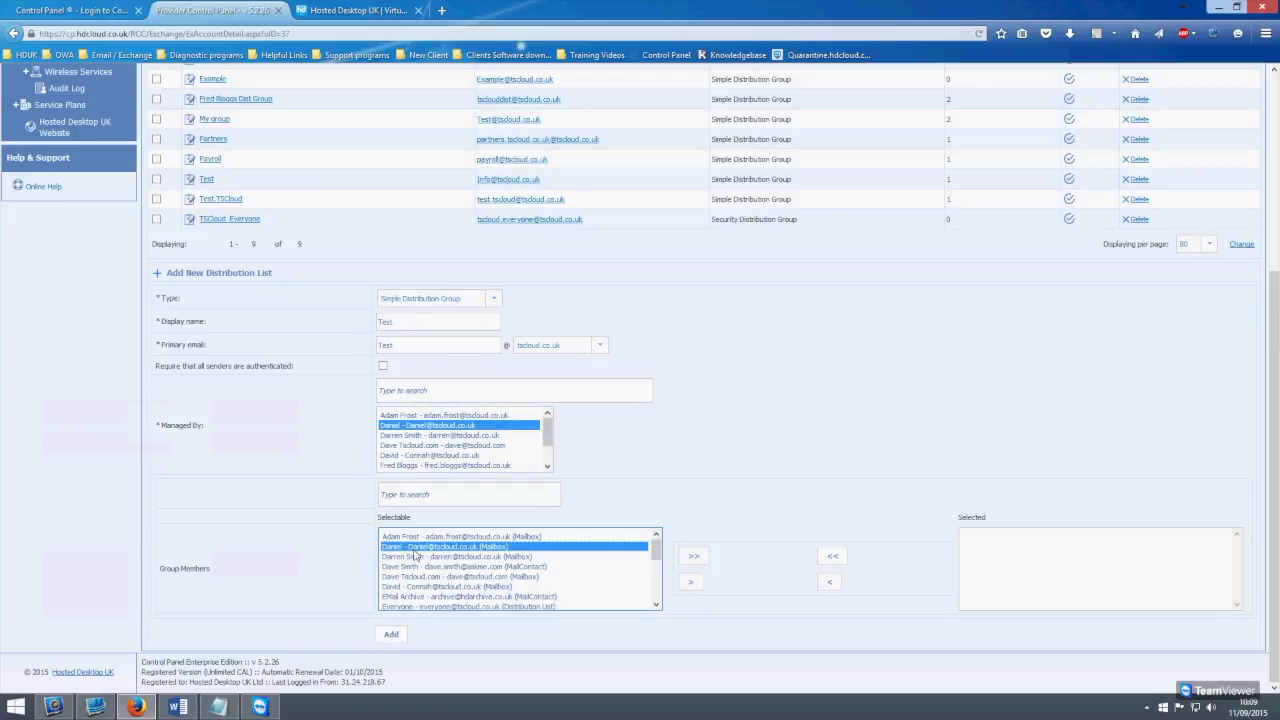
{"action": "left_click", "coordinate": [689, 583]}
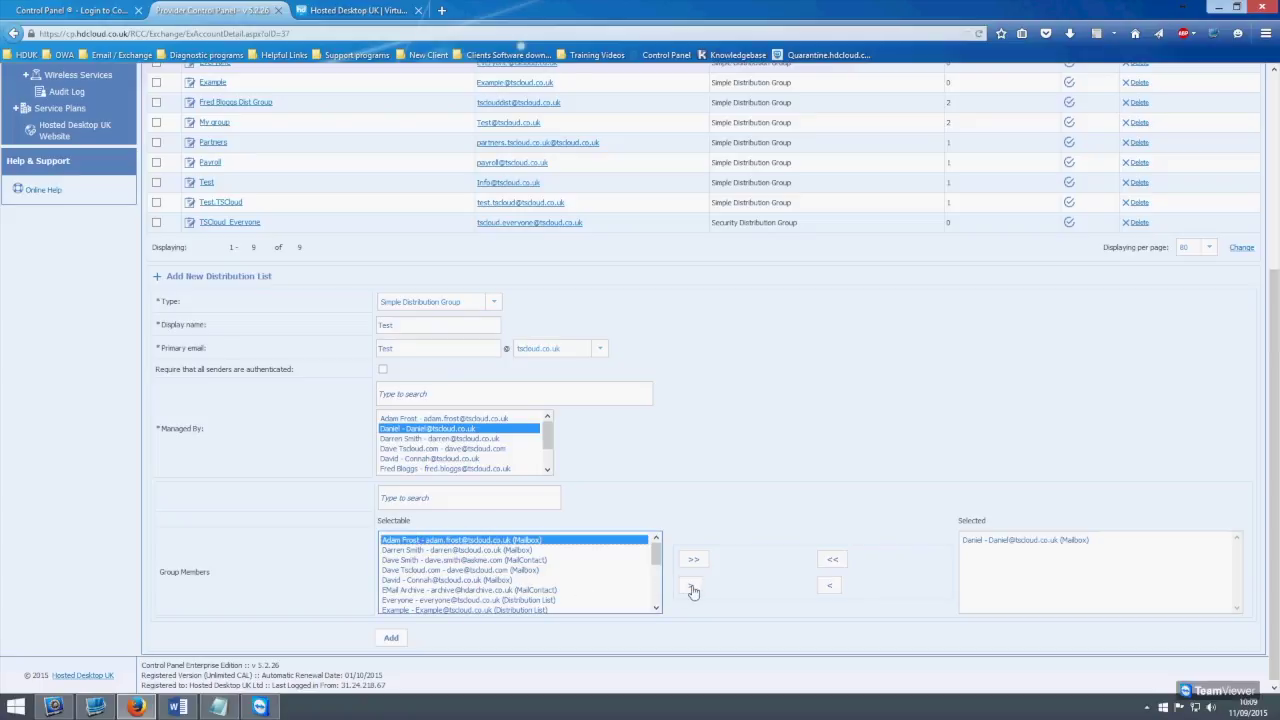
{"action": "left_click", "coordinate": [691, 588]}
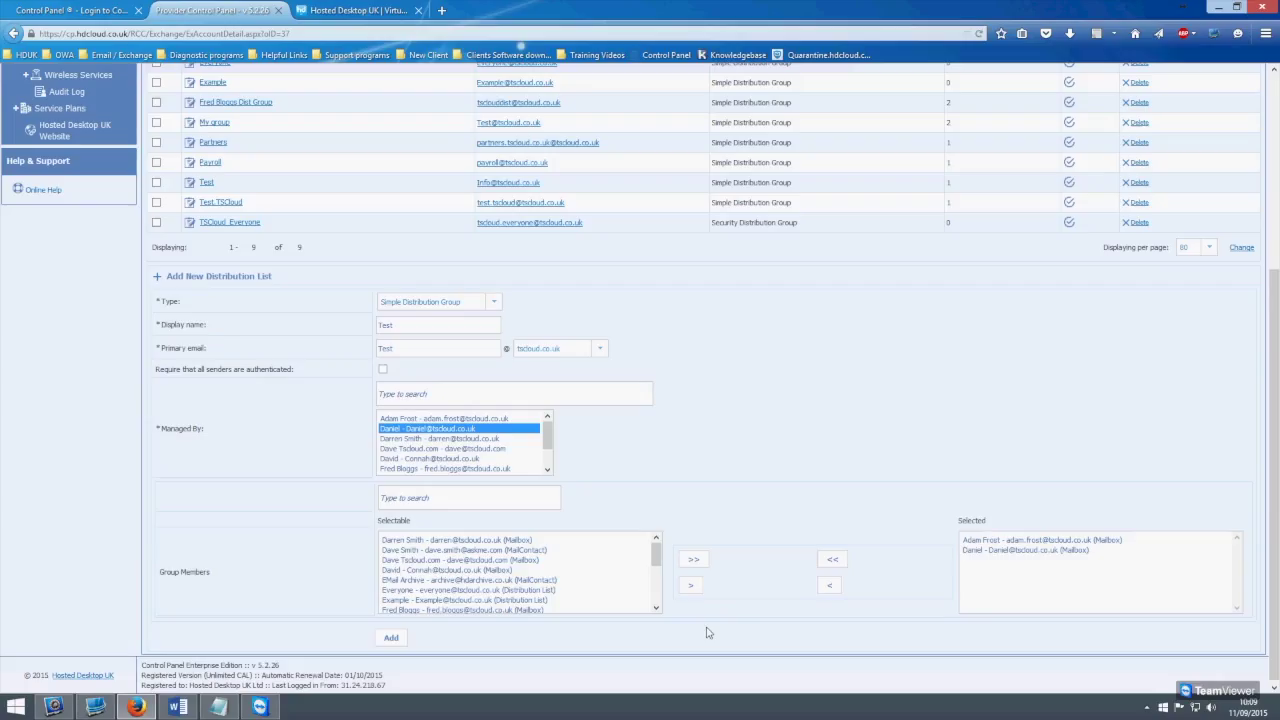
{"action": "scroll", "coordinate": [440, 555], "scroll_direction": "down", "scroll_amount": 1}
{"action": "scroll", "coordinate": [440, 551], "scroll_direction": "down", "scroll_amount": 1}
{"action": "scroll", "coordinate": [444, 572], "scroll_direction": "down", "scroll_amount": 2}
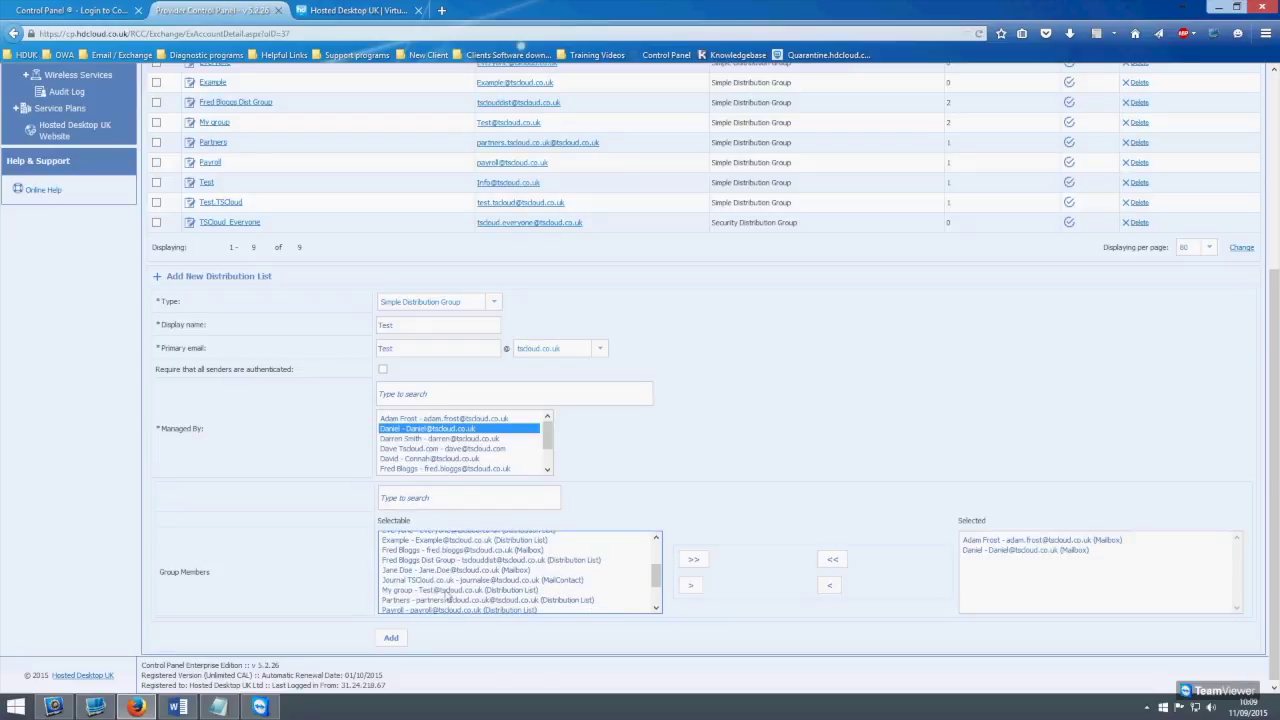
{"action": "scroll", "coordinate": [458, 590], "scroll_direction": "up", "scroll_amount": 6}
{"action": "scroll", "coordinate": [425, 578], "scroll_direction": "down", "scroll_amount": 1}
{"action": "left_click", "coordinate": [687, 662]}
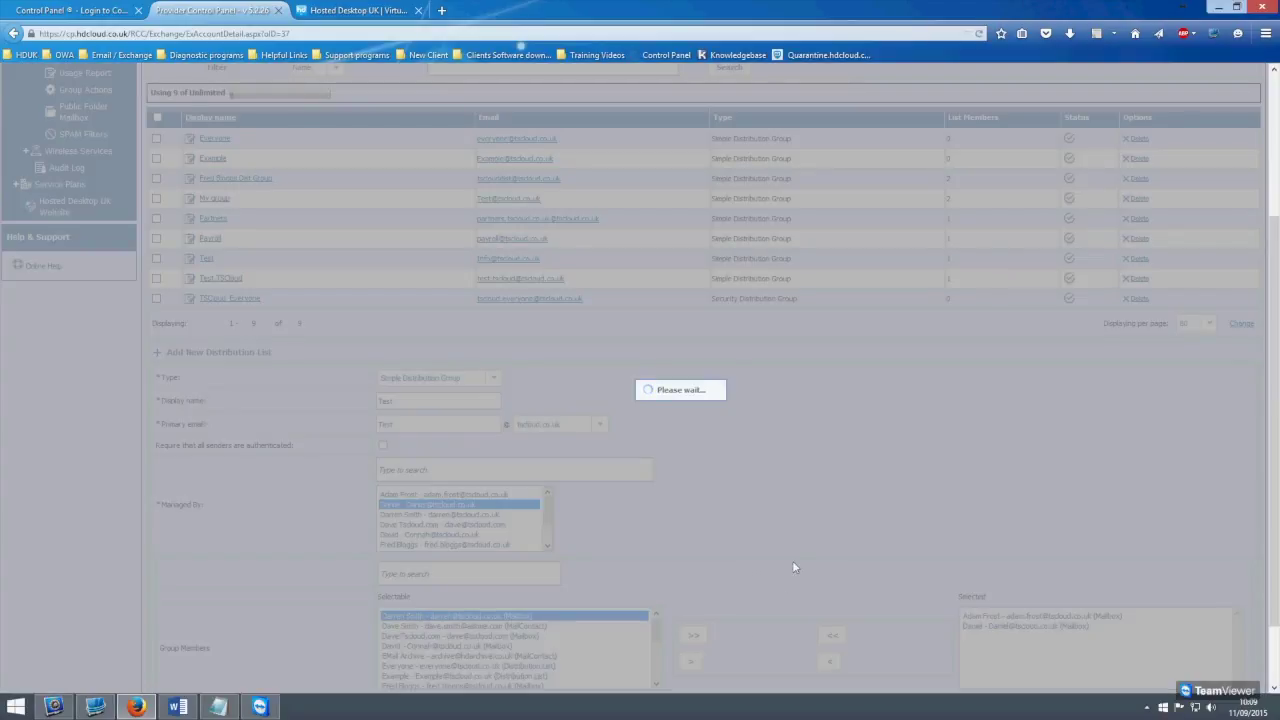
Submit the Test list, which fails with an SMTP address-already-in-use error
{"action": "scroll", "coordinate": [906, 510], "scroll_direction": "down", "scroll_amount": 2}
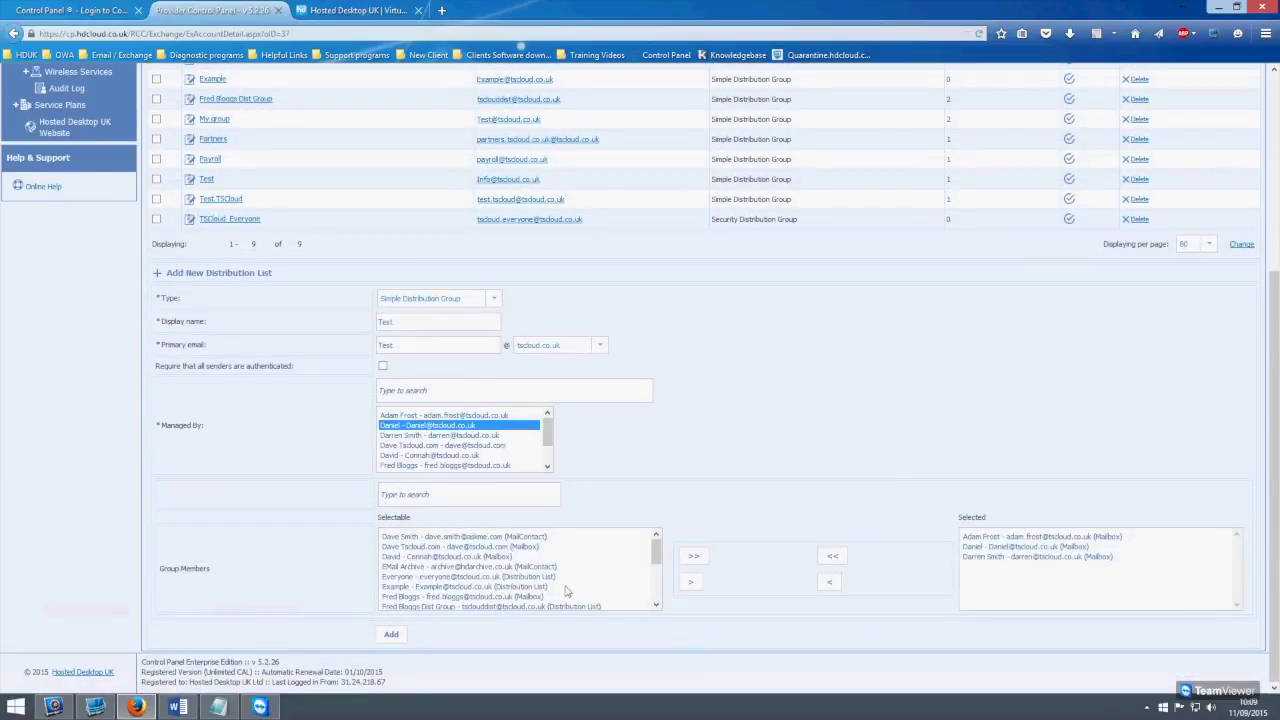
{"action": "left_click", "coordinate": [397, 638]}
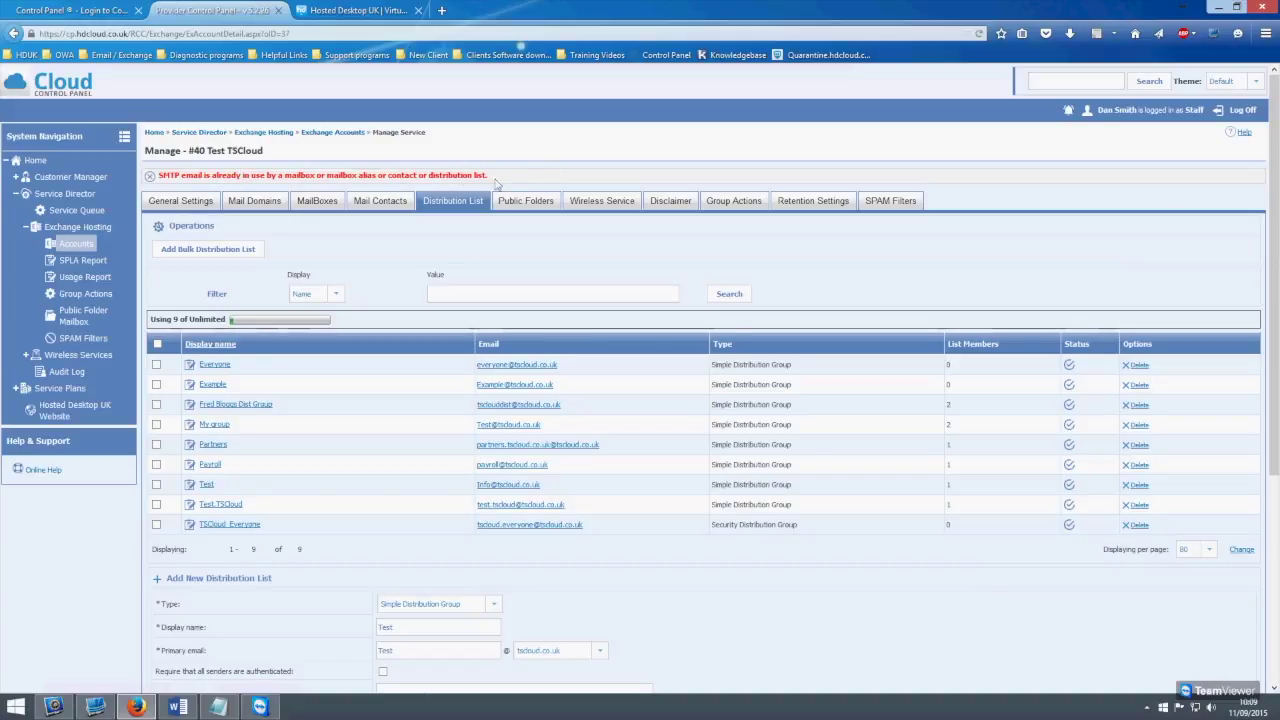
{"action": "left_click_drag", "start_coordinate": [490, 176], "coordinate": [221, 177]}
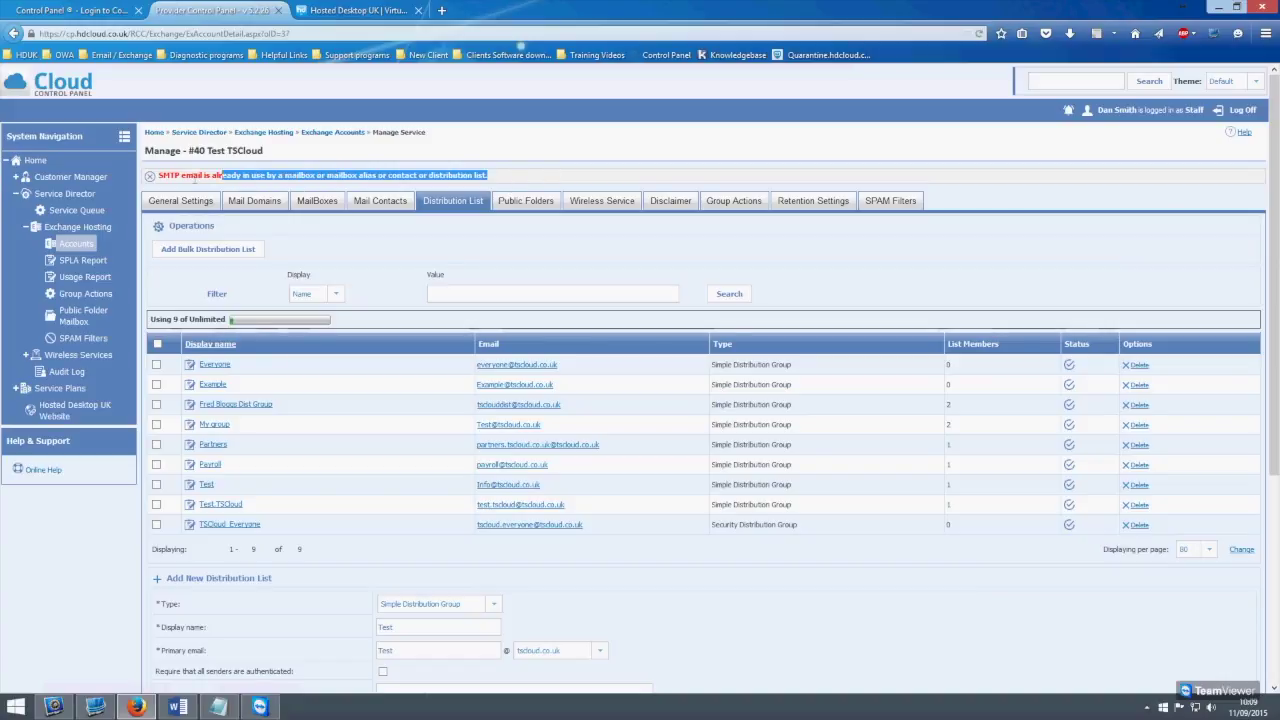
{"action": "left_click", "coordinate": [490, 264]}
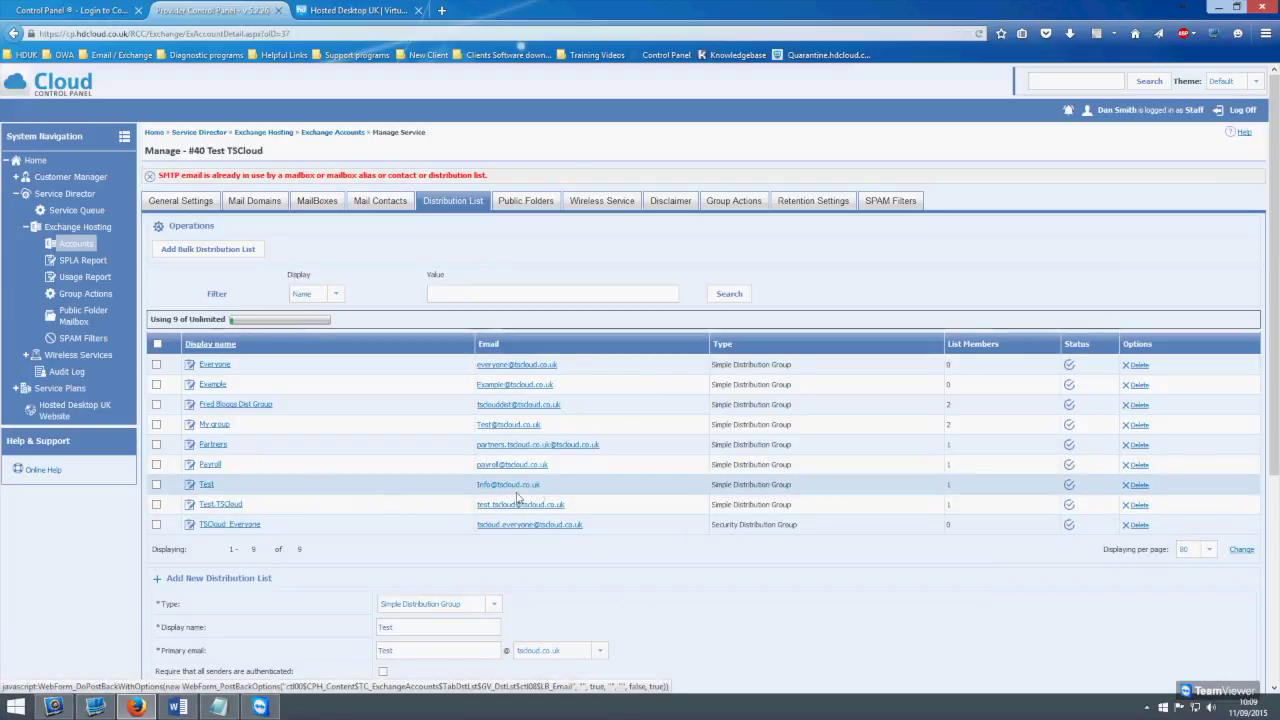
Rename the list to Test 1 with primary address Testing and submit it successfully
{"action": "scroll", "coordinate": [378, 507], "scroll_direction": "down", "scroll_amount": 1}
{"action": "scroll", "coordinate": [378, 507], "scroll_direction": "down", "scroll_amount": 1}
{"action": "double_click", "coordinate": [412, 553]}
{"action": "key", "text": "Tab"}
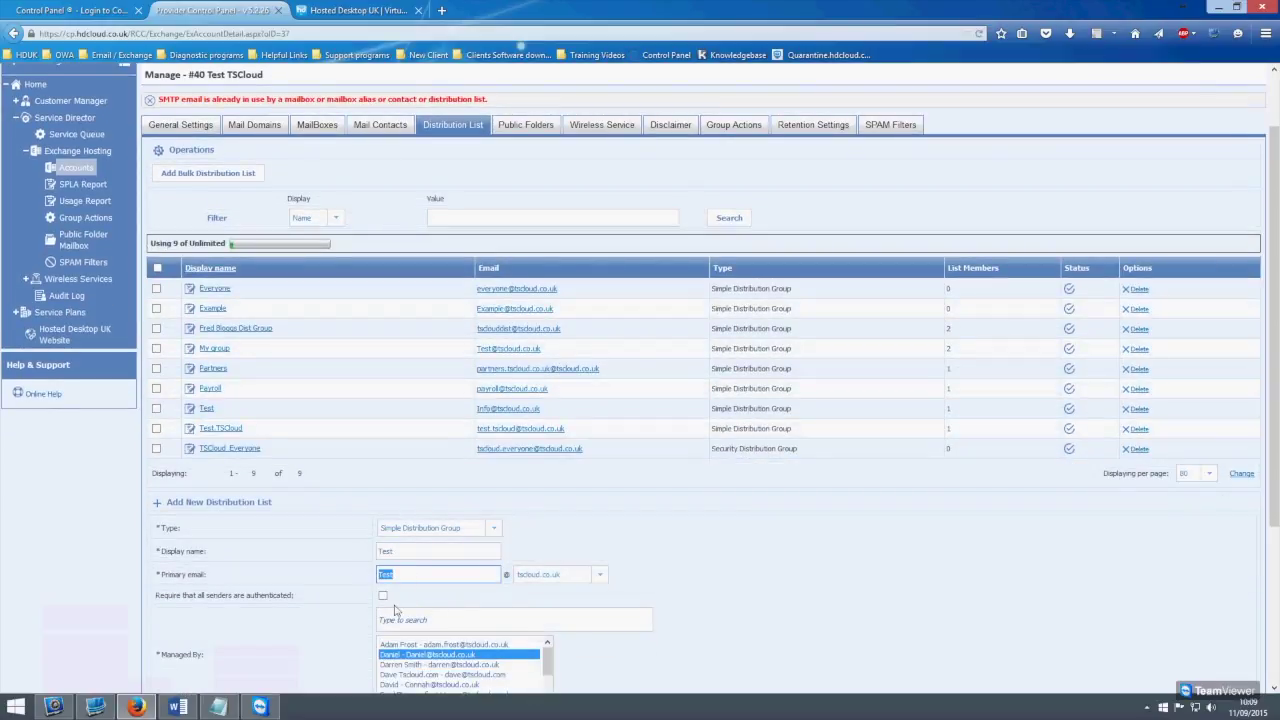
{"action": "left_click", "coordinate": [412, 554]}
{"action": "type", "text": "1"}
{"action": "left_click", "coordinate": [418, 574]}
{"action": "scroll", "coordinate": [422, 574], "scroll_direction": "down", "scroll_amount": 4}
{"action": "left_click", "coordinate": [393, 635]}
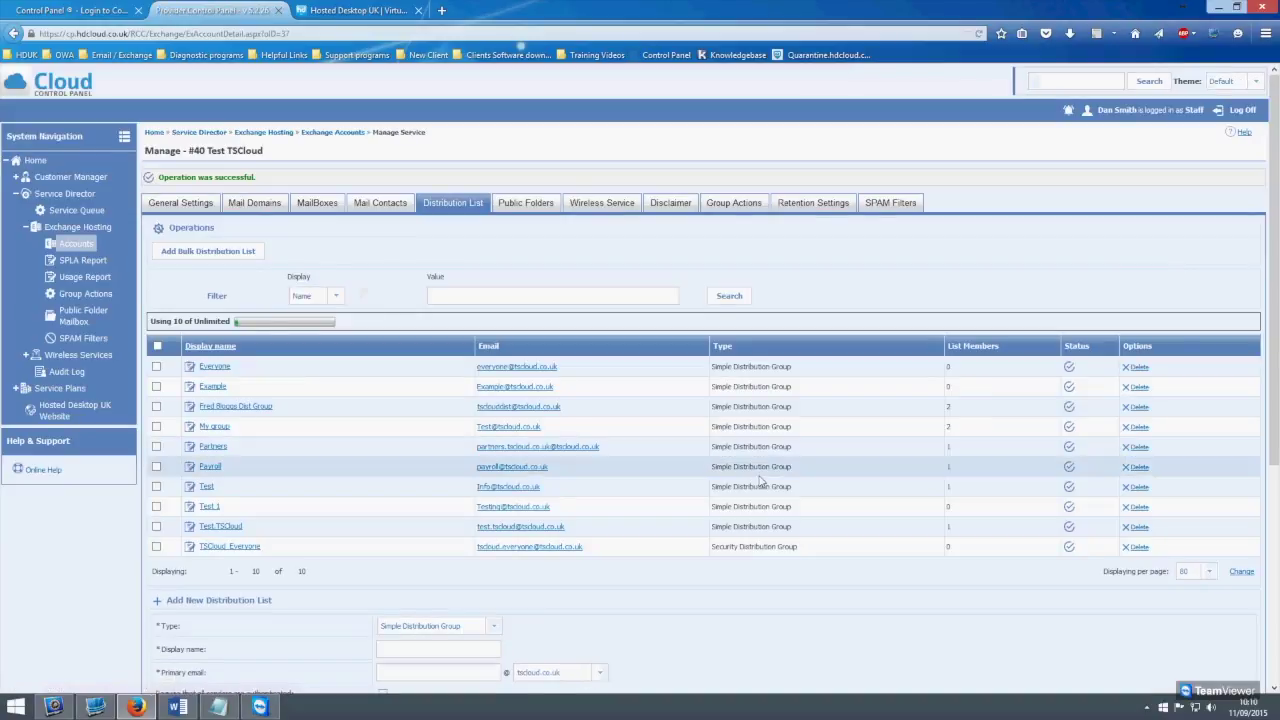
{"action": "left_click_drag", "start_coordinate": [262, 178], "coordinate": [148, 183]}
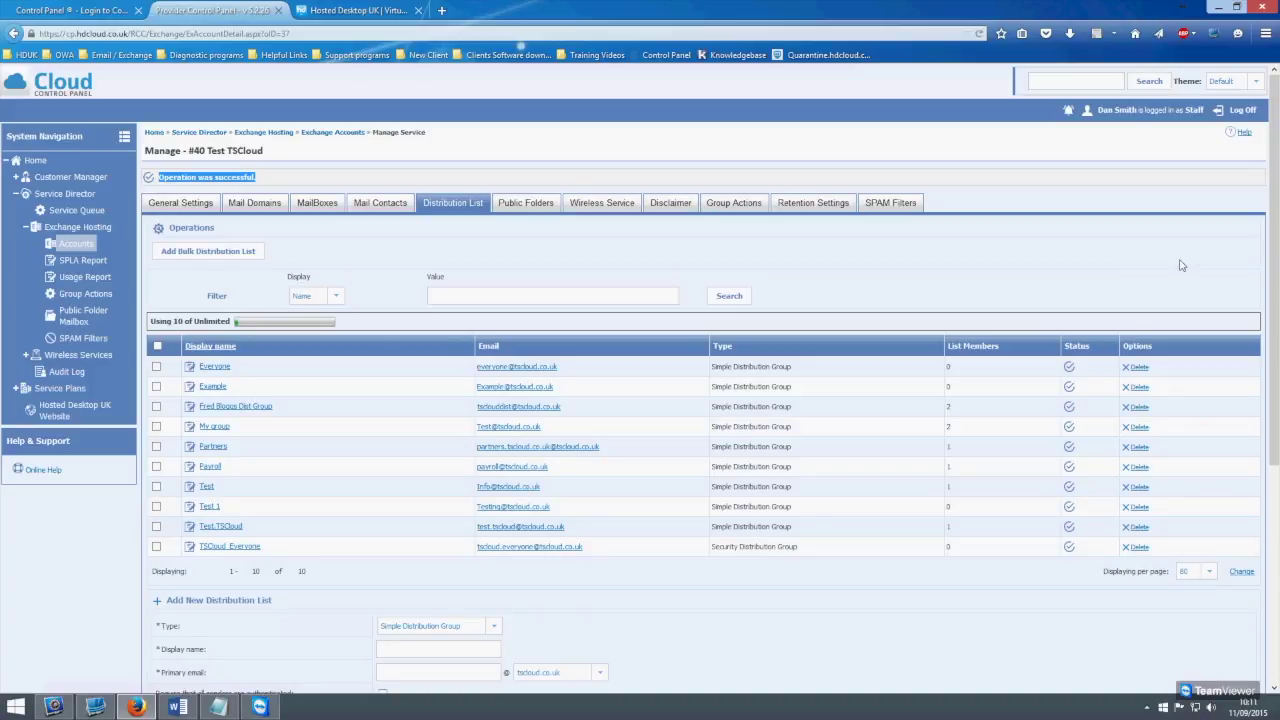
Show the account's mail domains and begin entering a new SMTP domain
{"action": "left_click", "coordinate": [268, 204]}
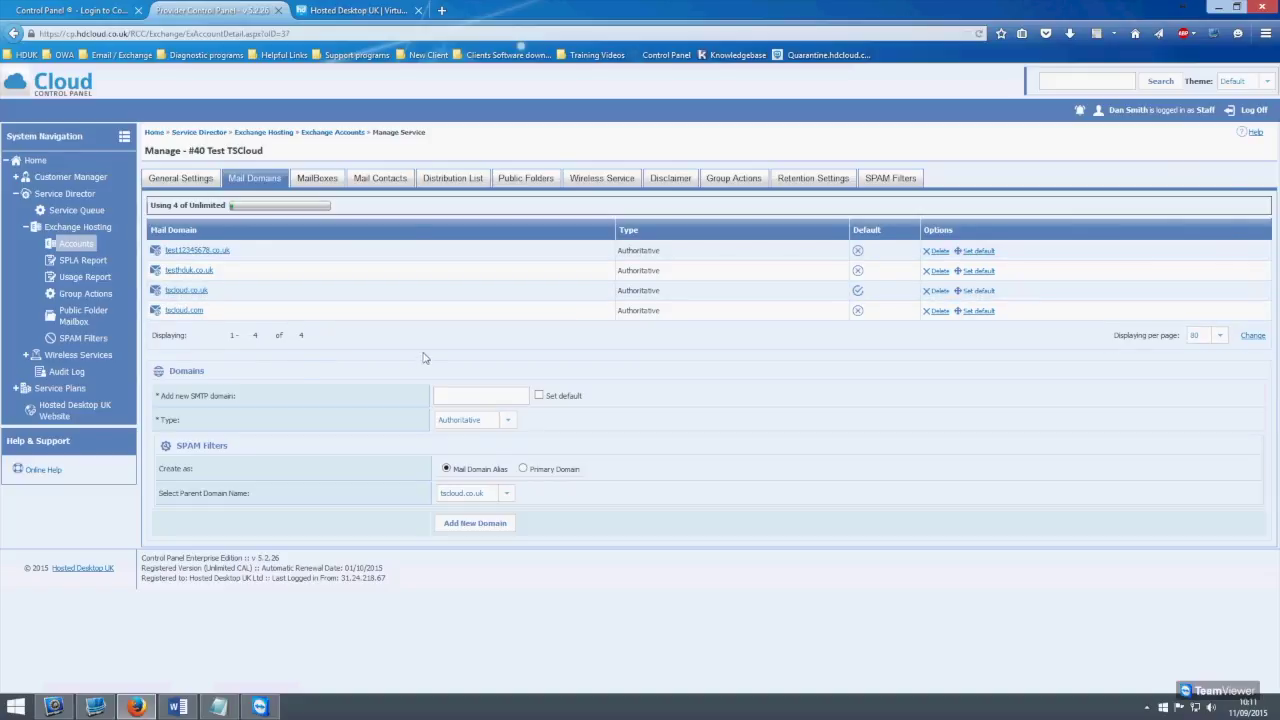
{"action": "left_click", "coordinate": [462, 398]}
Add example.co.uk as an alias domain of tscloud.co.uk, then open the second user's mailbox
{"action": "left_click", "coordinate": [470, 526]}
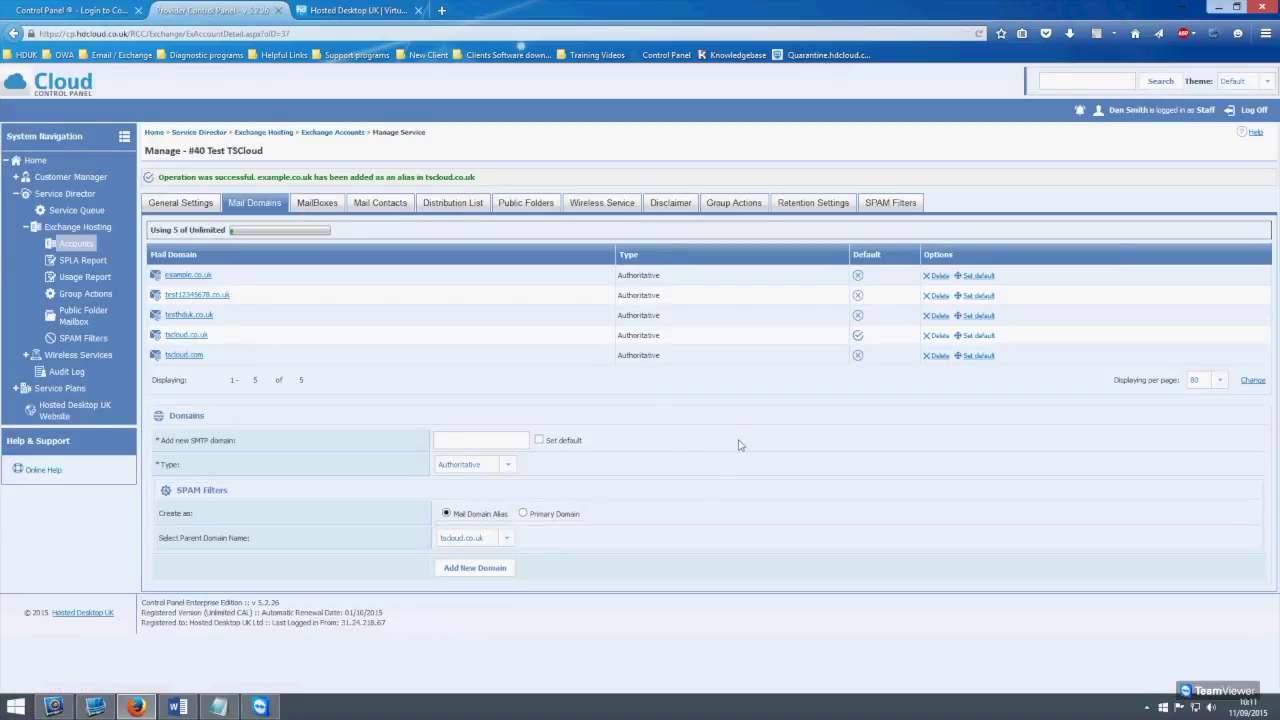
{"action": "left_click", "coordinate": [325, 205]}
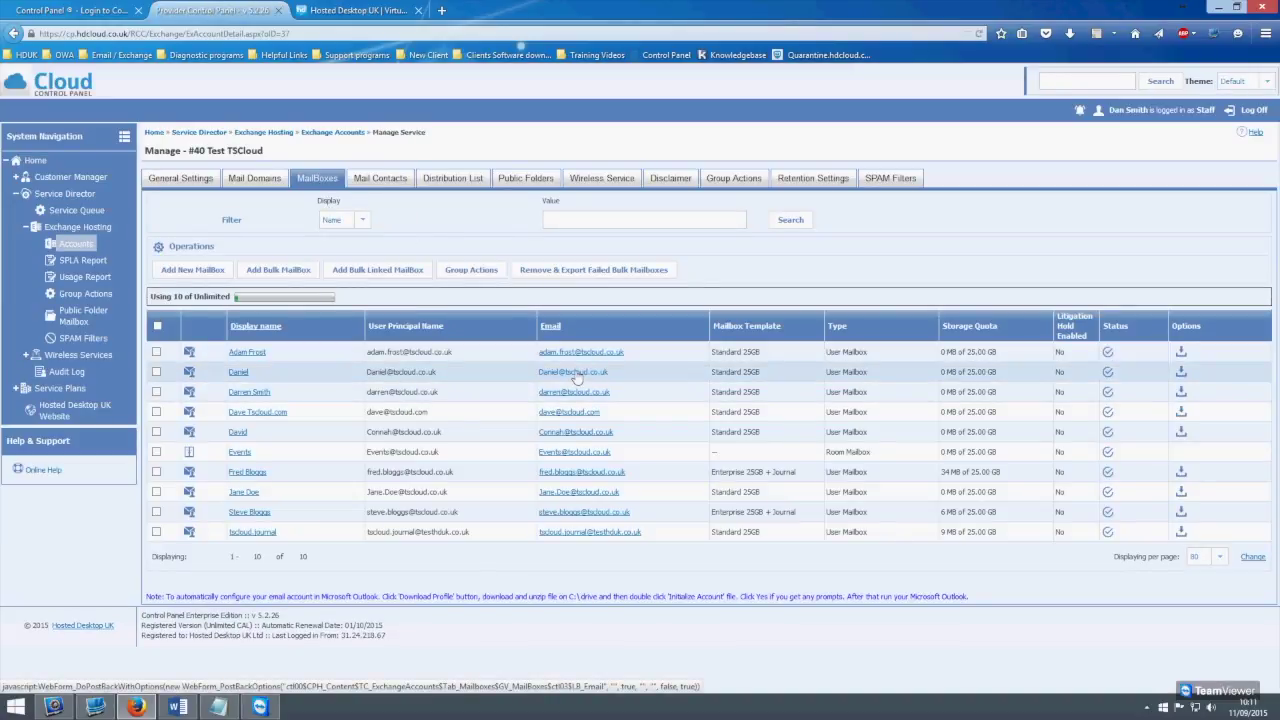
{"action": "left_click", "coordinate": [576, 374]}
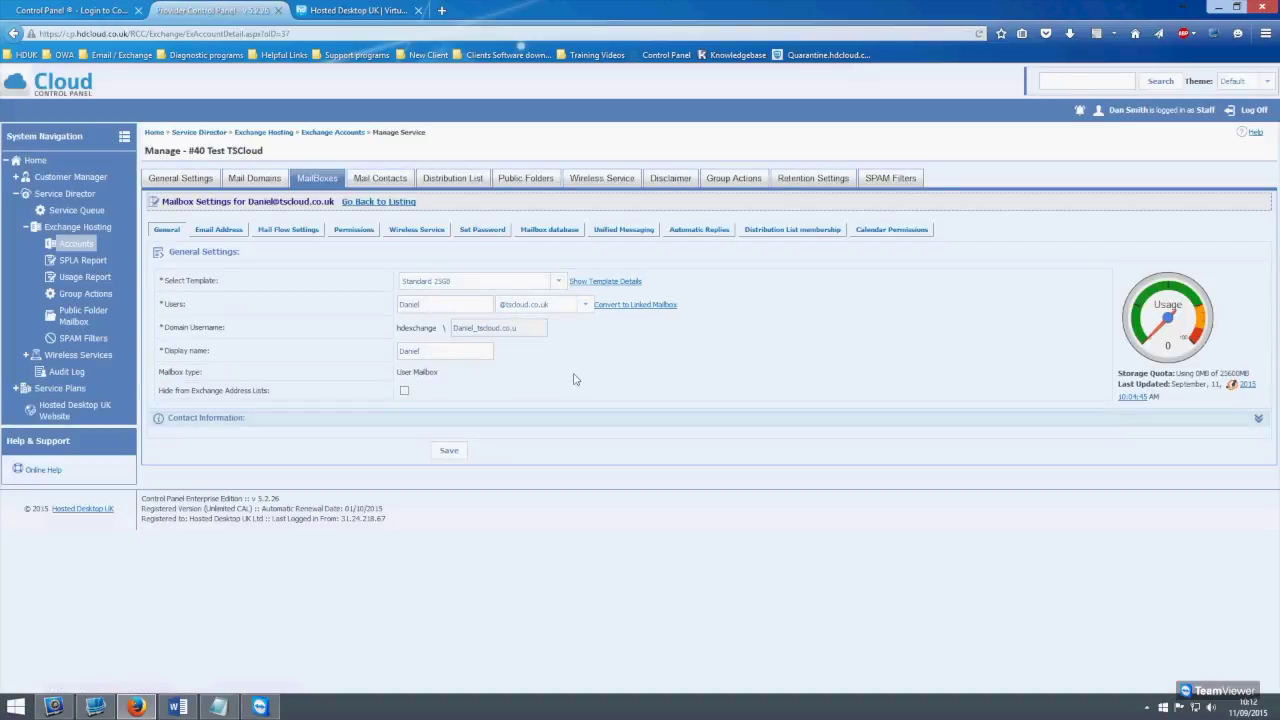
Add a new email alias on example.co.uk to the second mailbox, then return to the mailbox list
{"action": "left_click", "coordinate": [216, 230]}
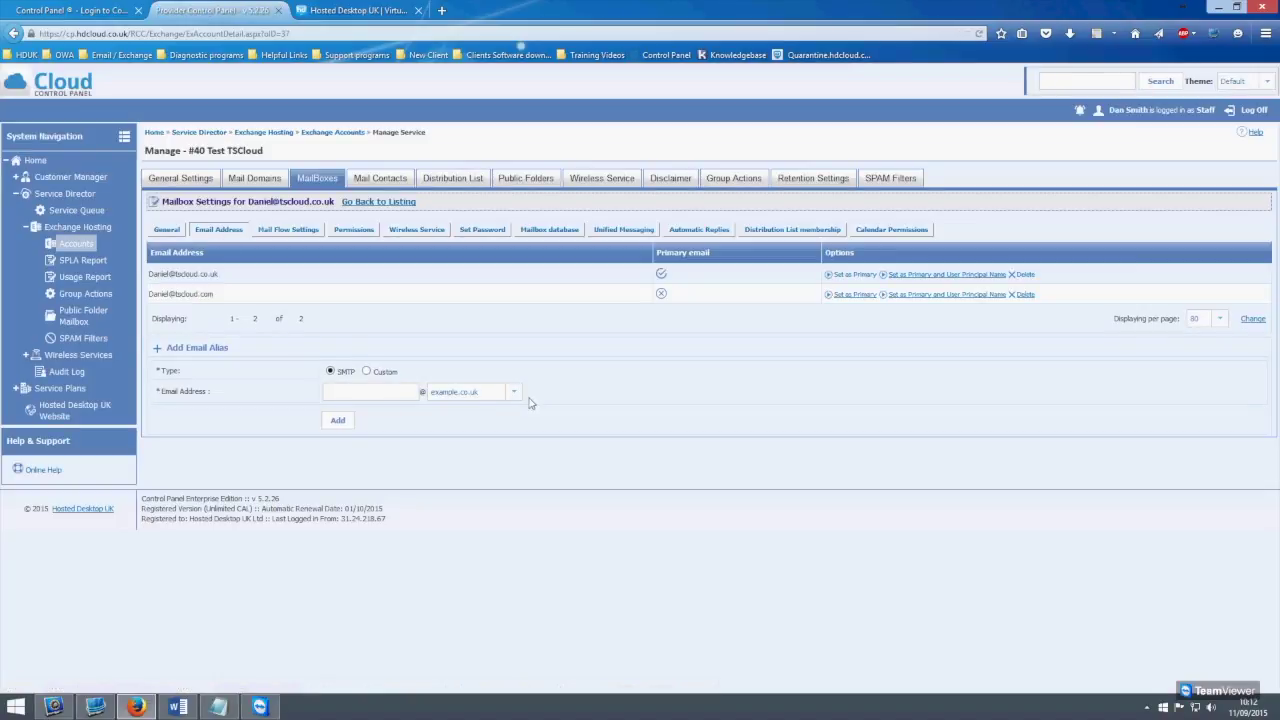
{"action": "left_click", "coordinate": [505, 392]}
{"action": "left_click", "coordinate": [476, 409]}
{"action": "left_click", "coordinate": [378, 392]}
{"action": "left_click", "coordinate": [487, 395]}
{"action": "left_click", "coordinate": [463, 449]}
{"action": "left_click", "coordinate": [338, 421]}
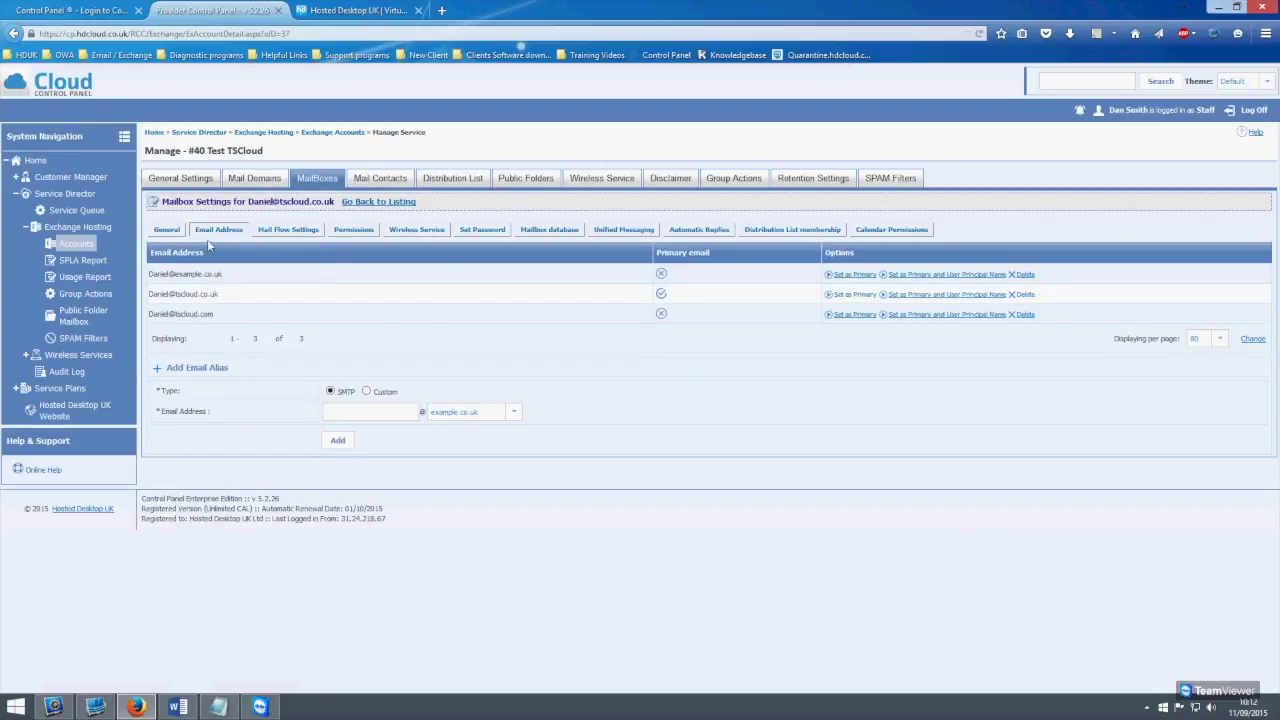
{"action": "left_click", "coordinate": [172, 230]}
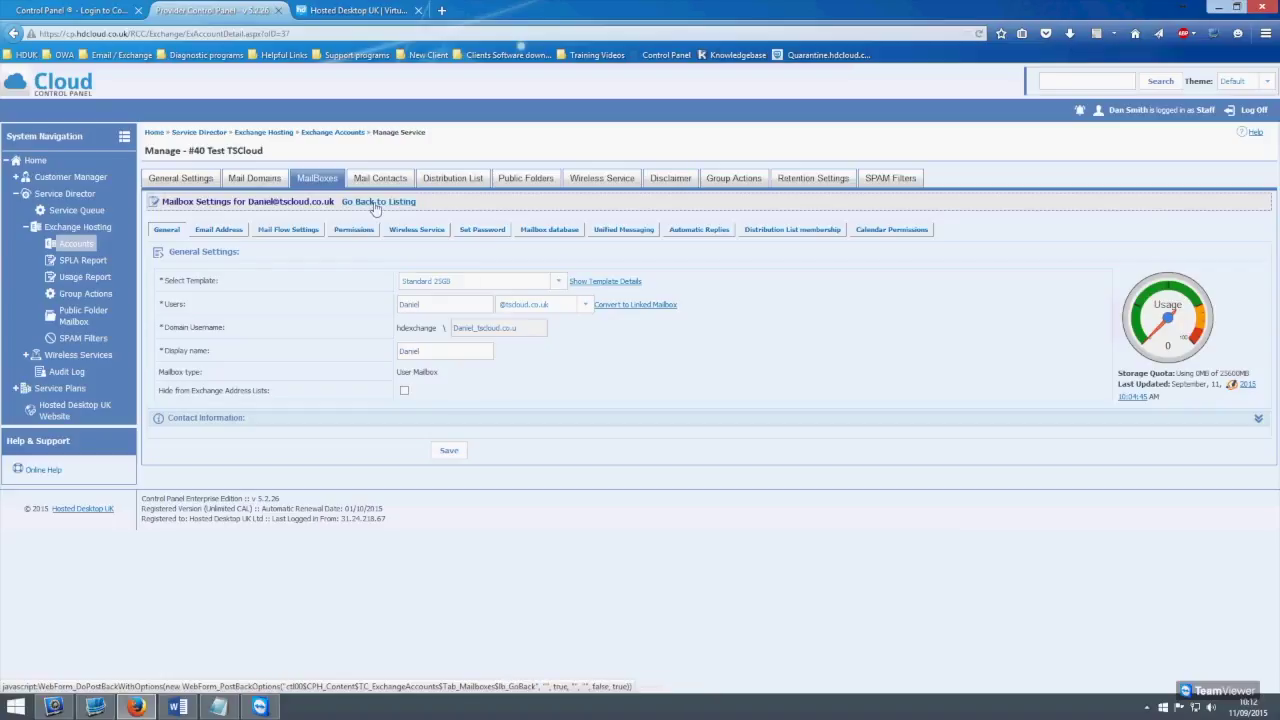
{"action": "left_click", "coordinate": [377, 203]}
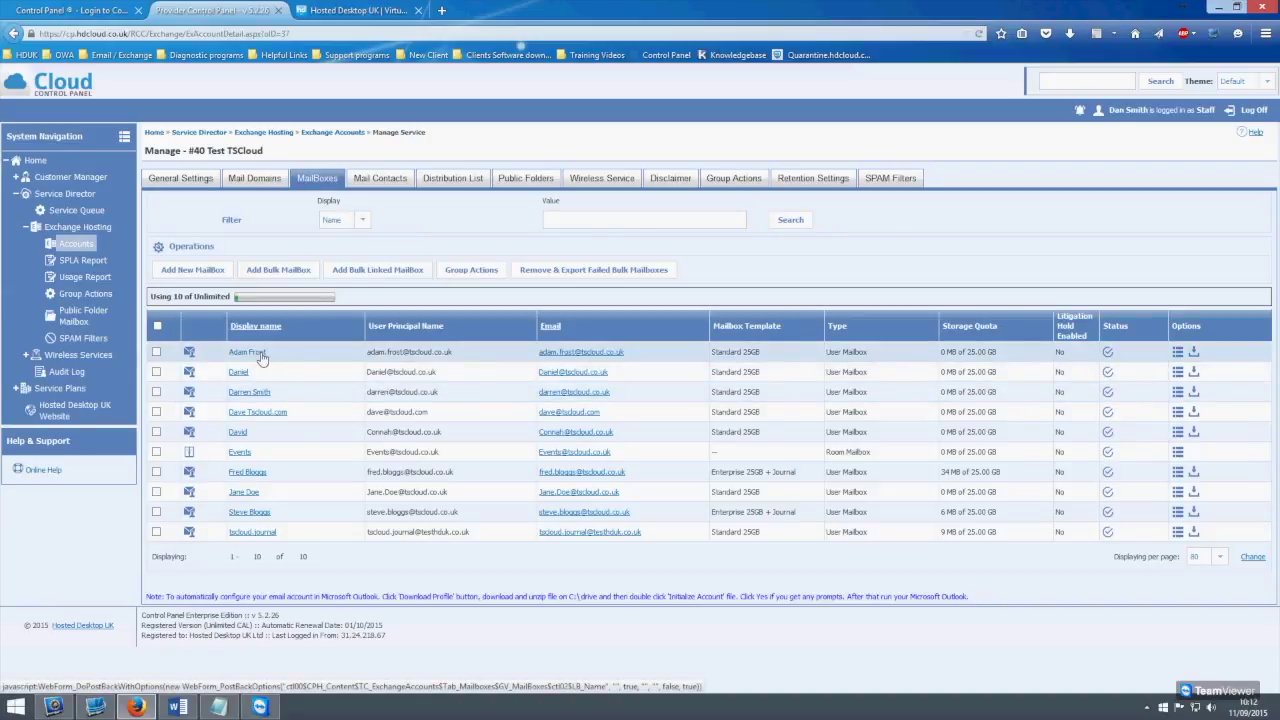
Open the first mailbox in the list and show its Send On Behalf permissions
{"action": "left_click", "coordinate": [248, 352]}
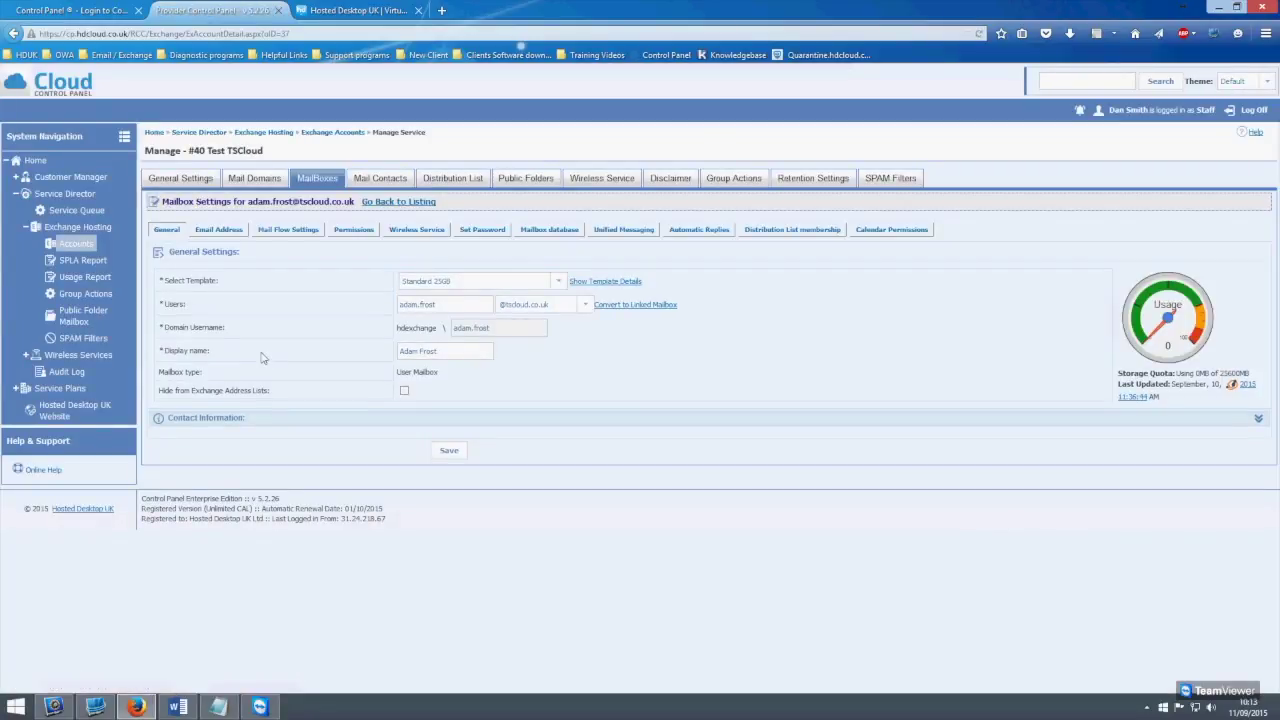
{"action": "left_click", "coordinate": [354, 232]}
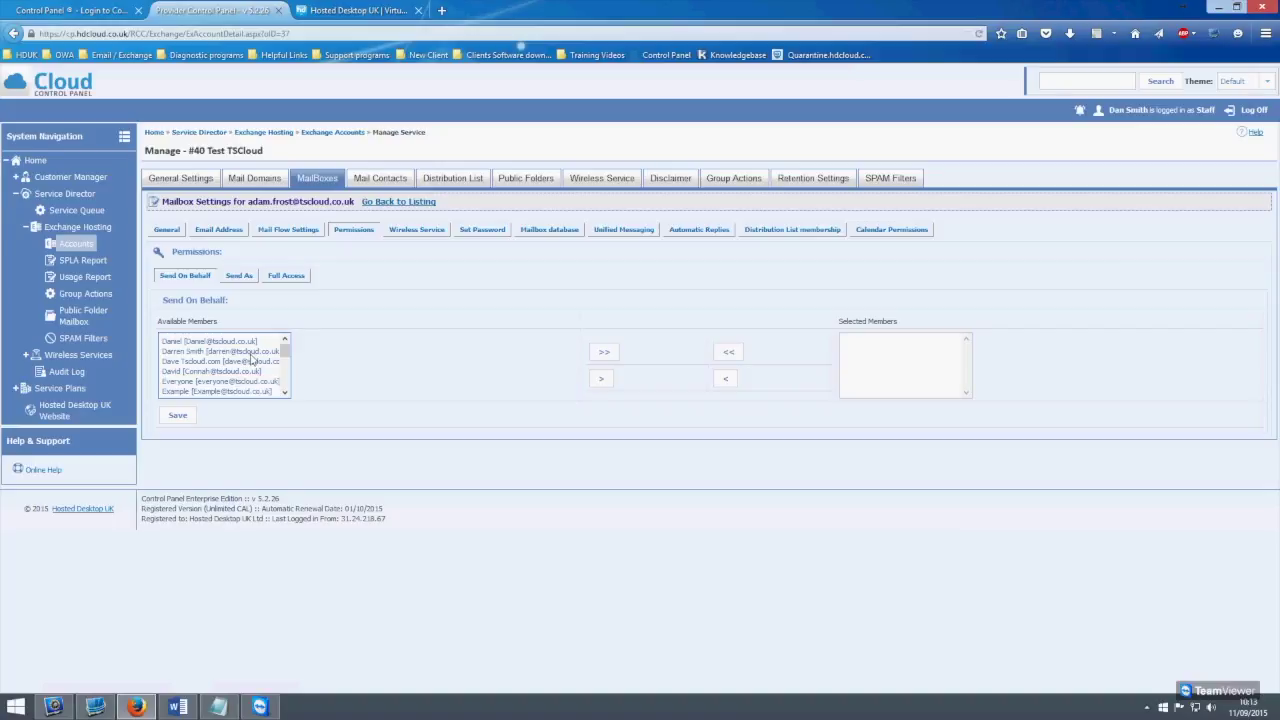
Add the top available user as a Send On Behalf member of the mailbox
{"action": "left_click", "coordinate": [208, 352]}
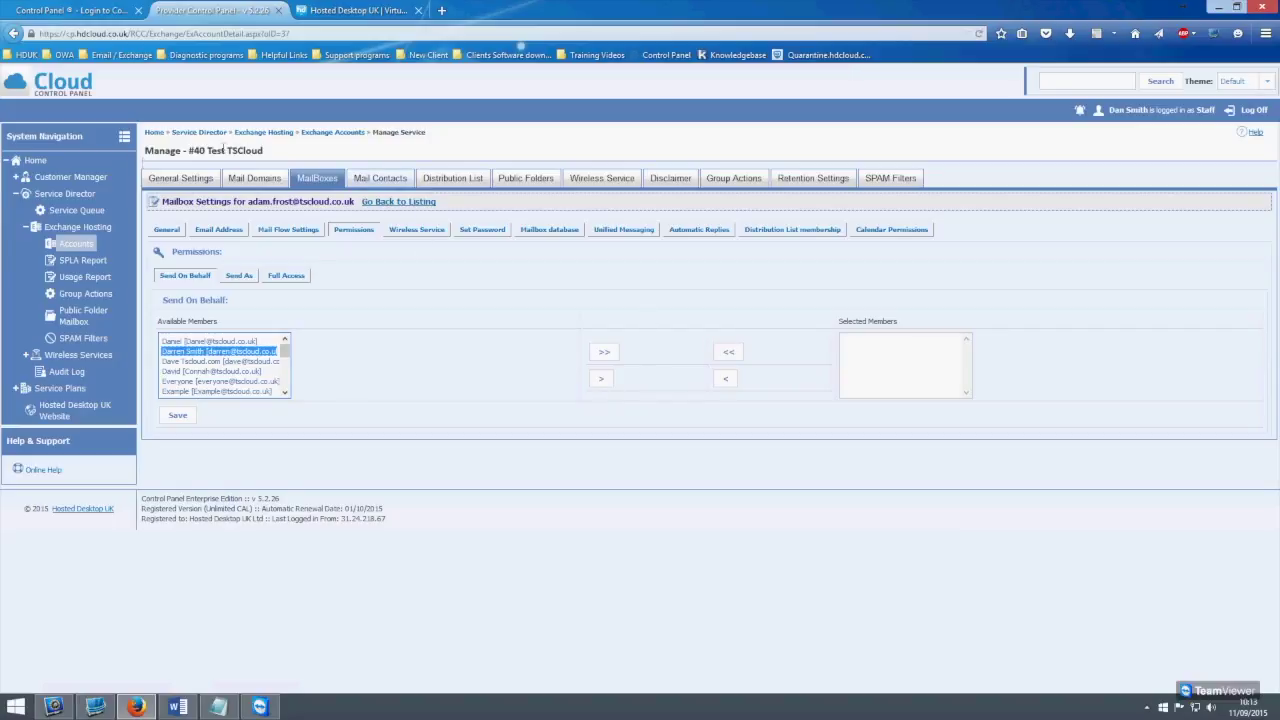
{"action": "left_click", "coordinate": [213, 342]}
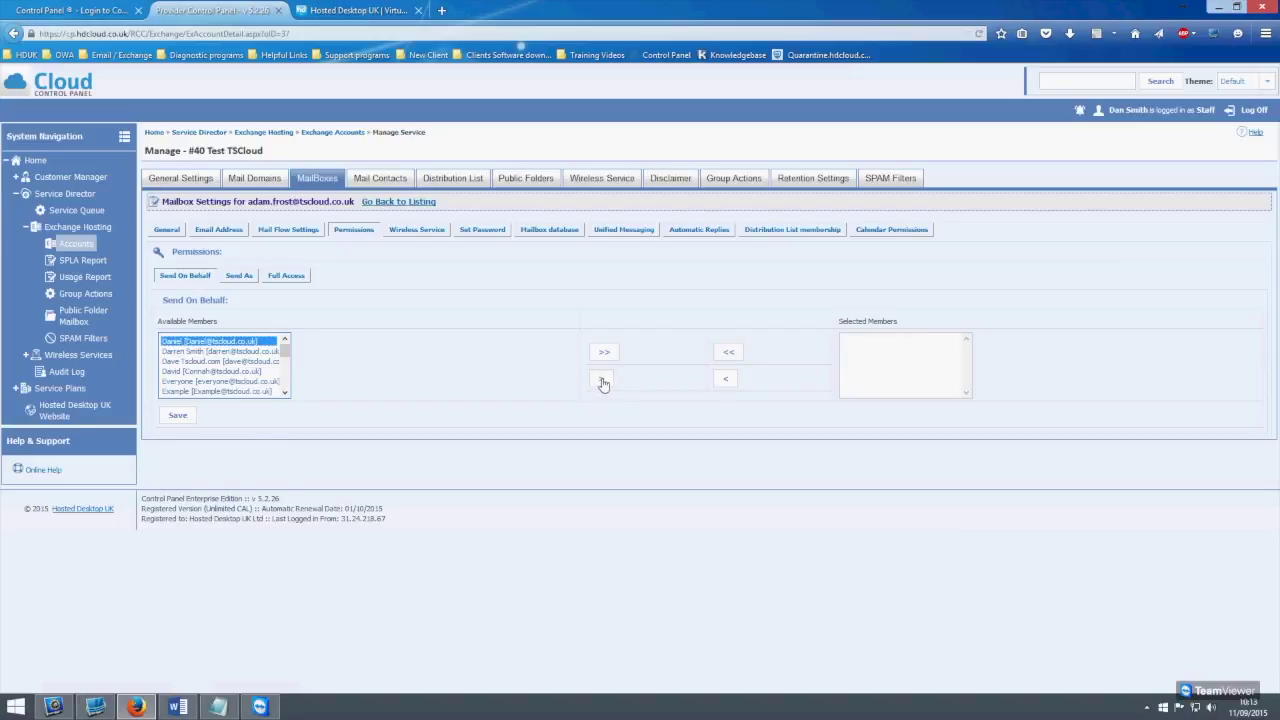
{"action": "left_click", "coordinate": [602, 381]}
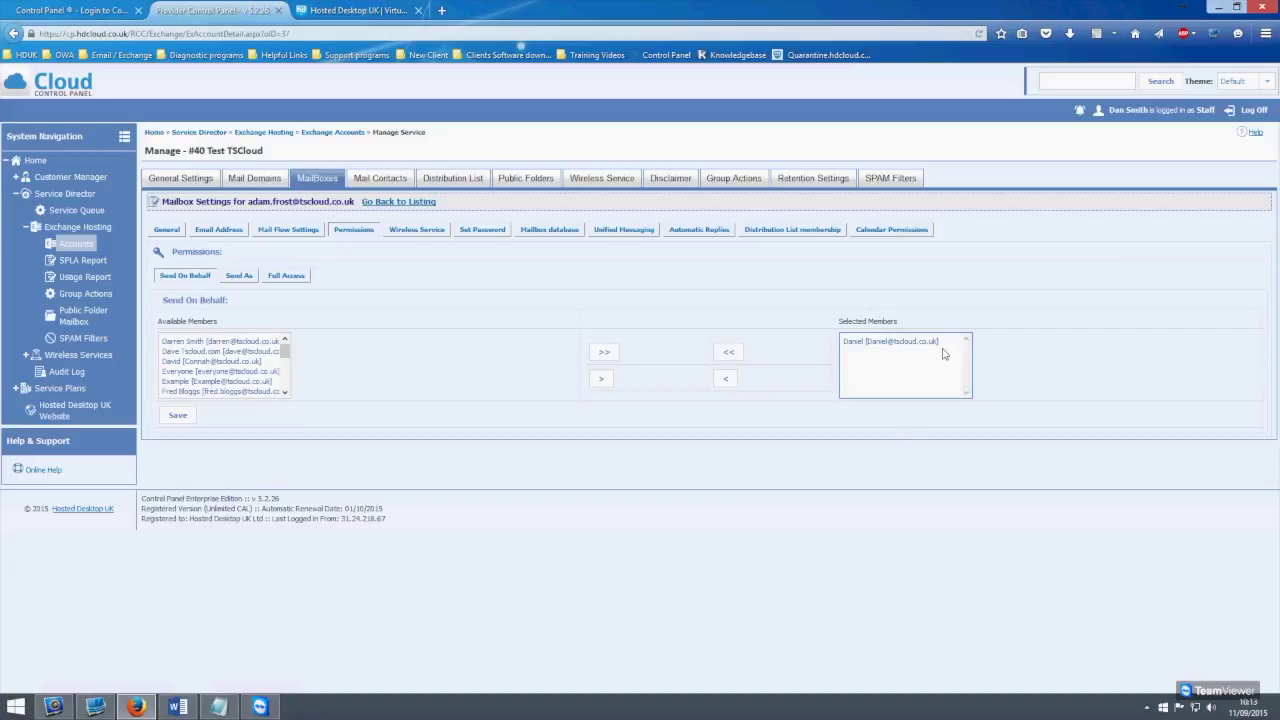
{"action": "left_click", "coordinate": [240, 277]}
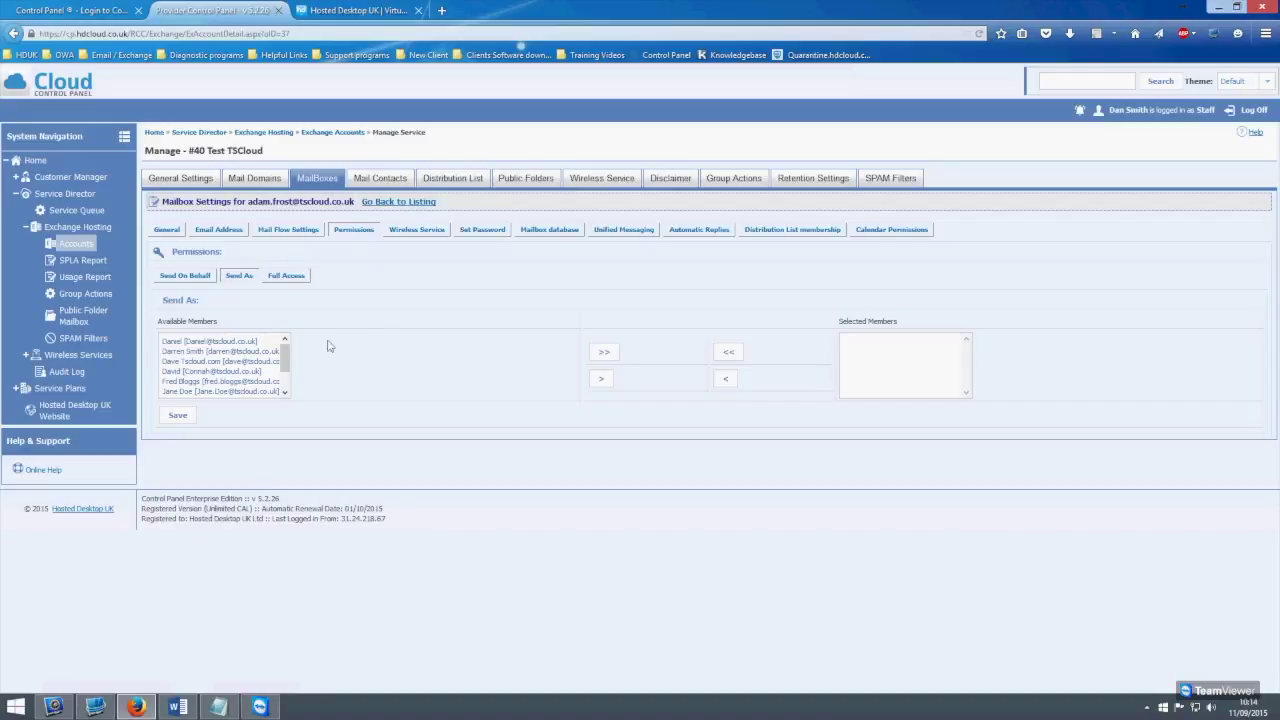
Grant the top available user Send As rights on the mailbox and save the change
{"action": "left_click", "coordinate": [252, 343]}
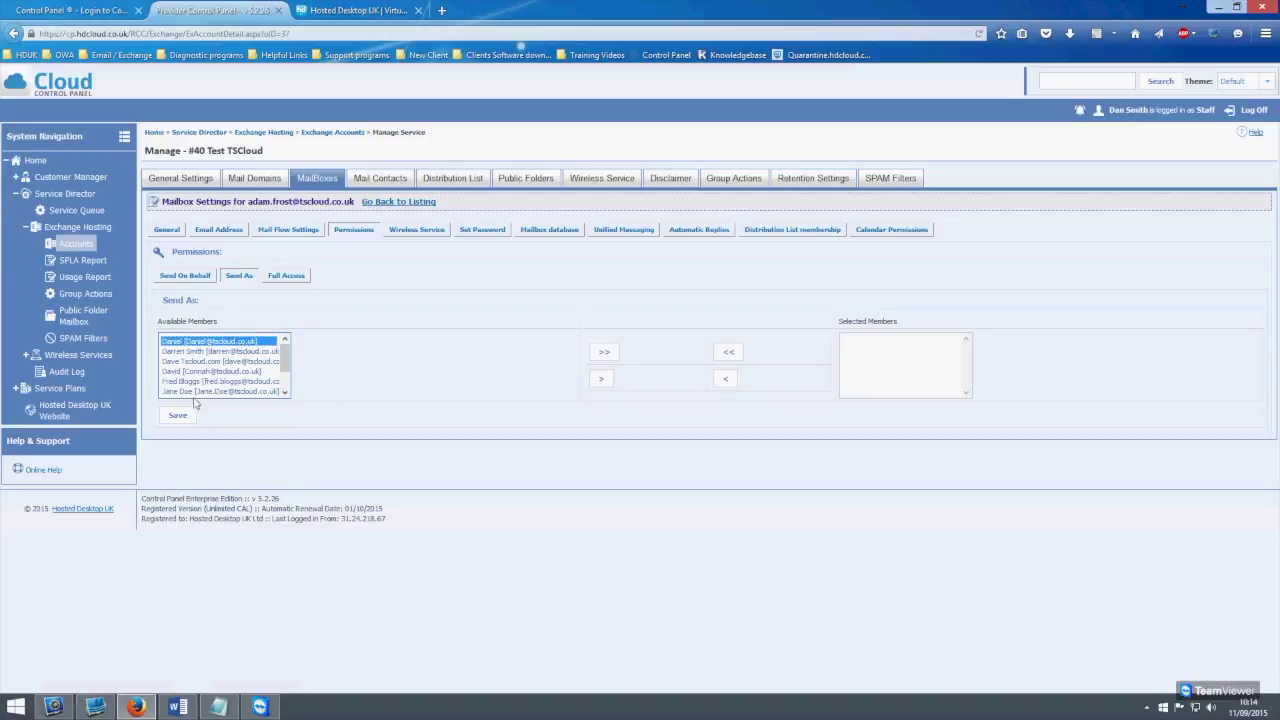
{"action": "left_click", "coordinate": [600, 379]}
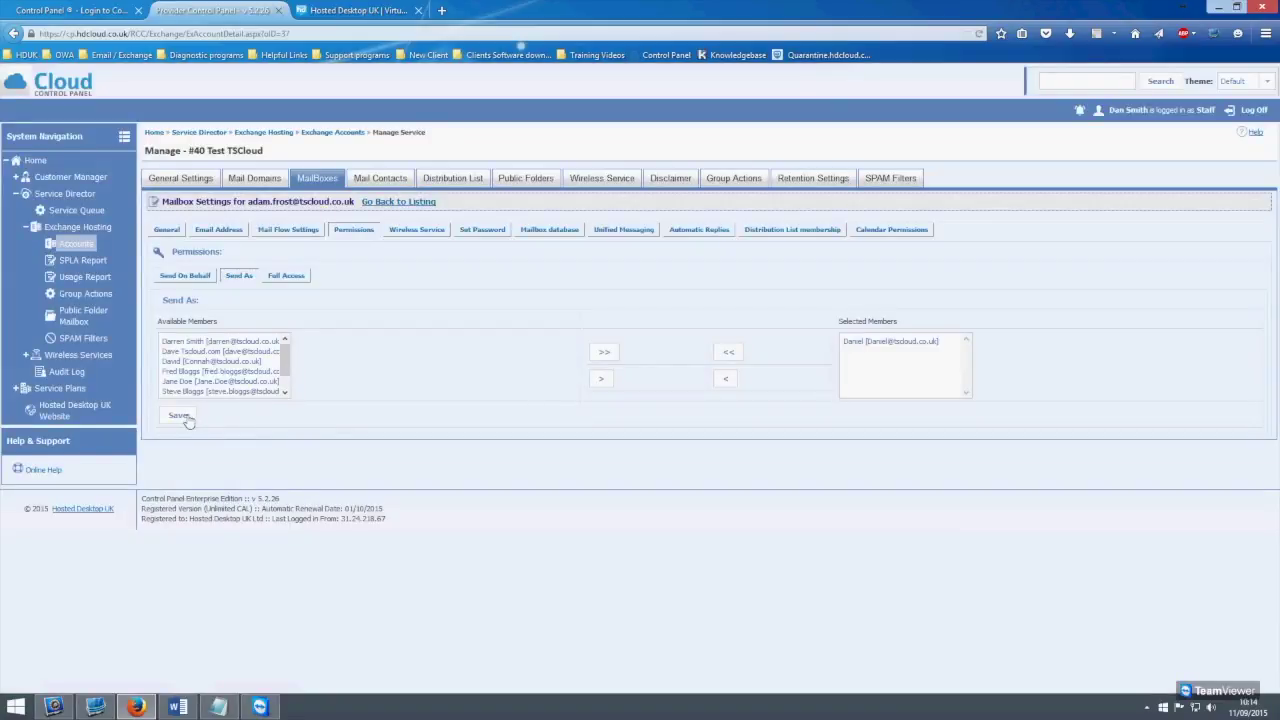
{"action": "left_click", "coordinate": [179, 415]}
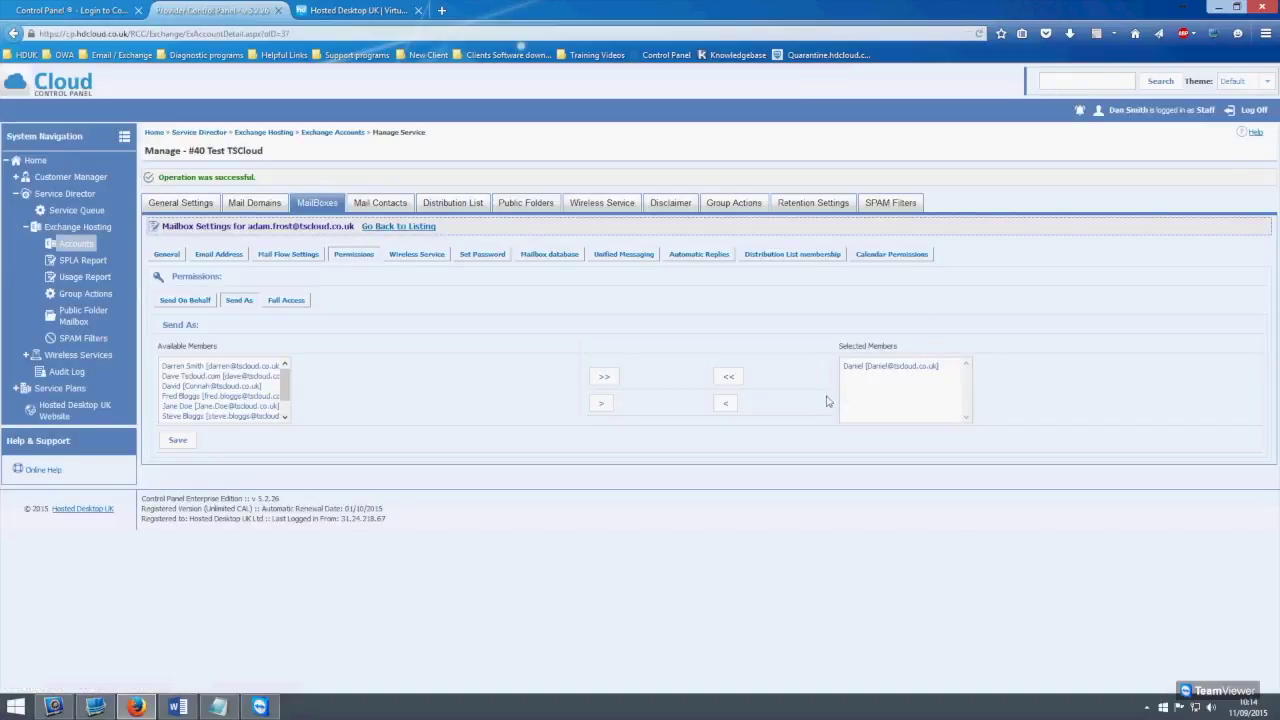
{"action": "left_click_drag", "start_coordinate": [256, 183], "coordinate": [151, 185]}
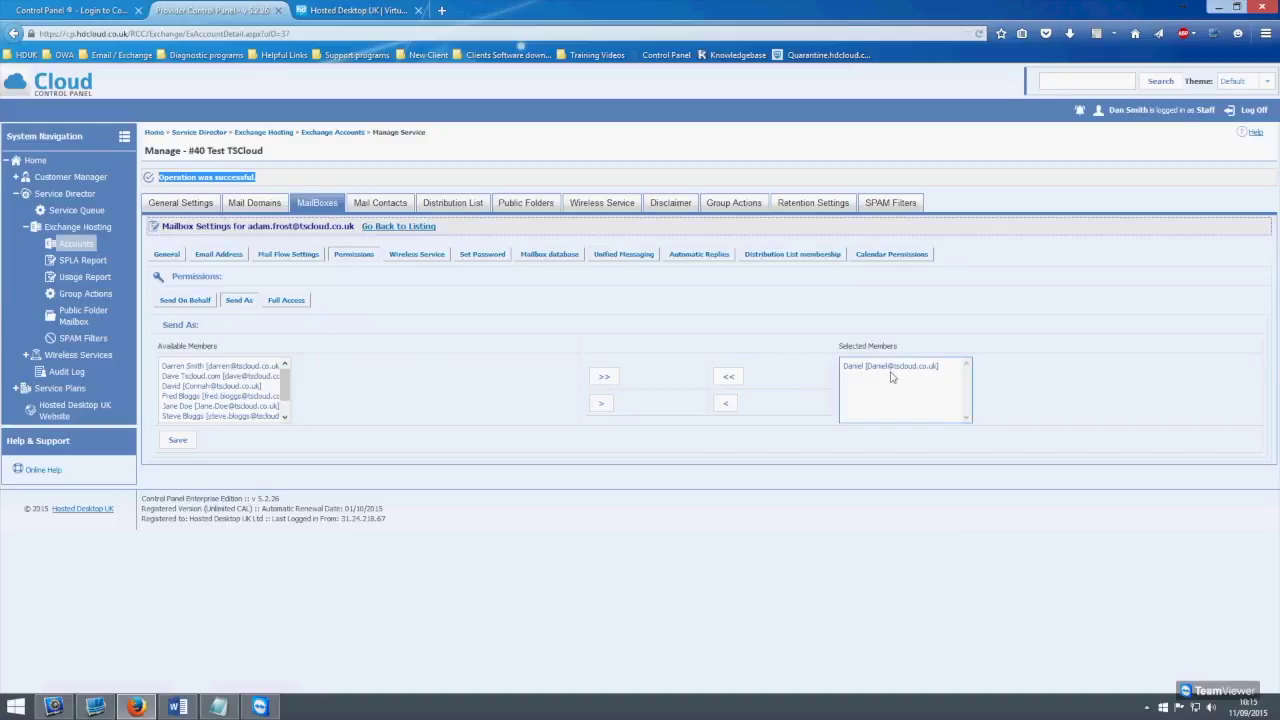
{"action": "left_click", "coordinate": [290, 300]}
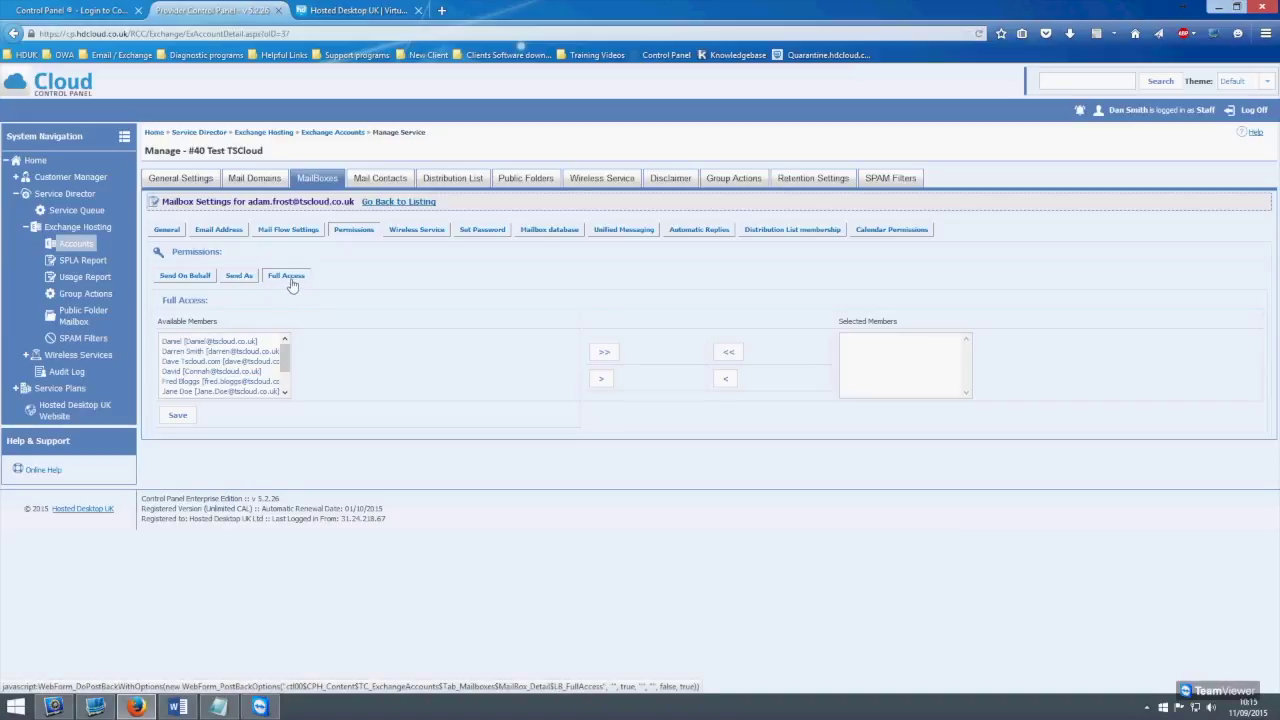
Move the chosen user into the Full Access members, save, and return to the mailbox listing
{"action": "left_click", "coordinate": [215, 341]}
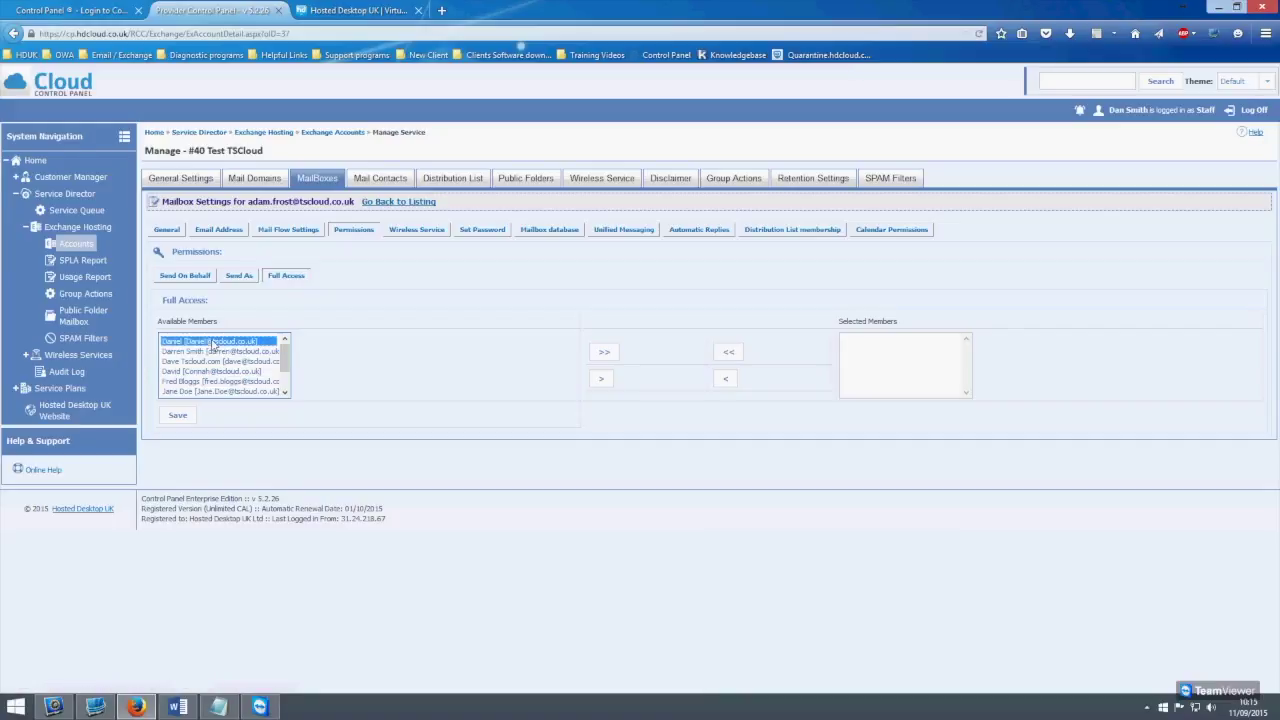
{"action": "left_click", "coordinate": [602, 381]}
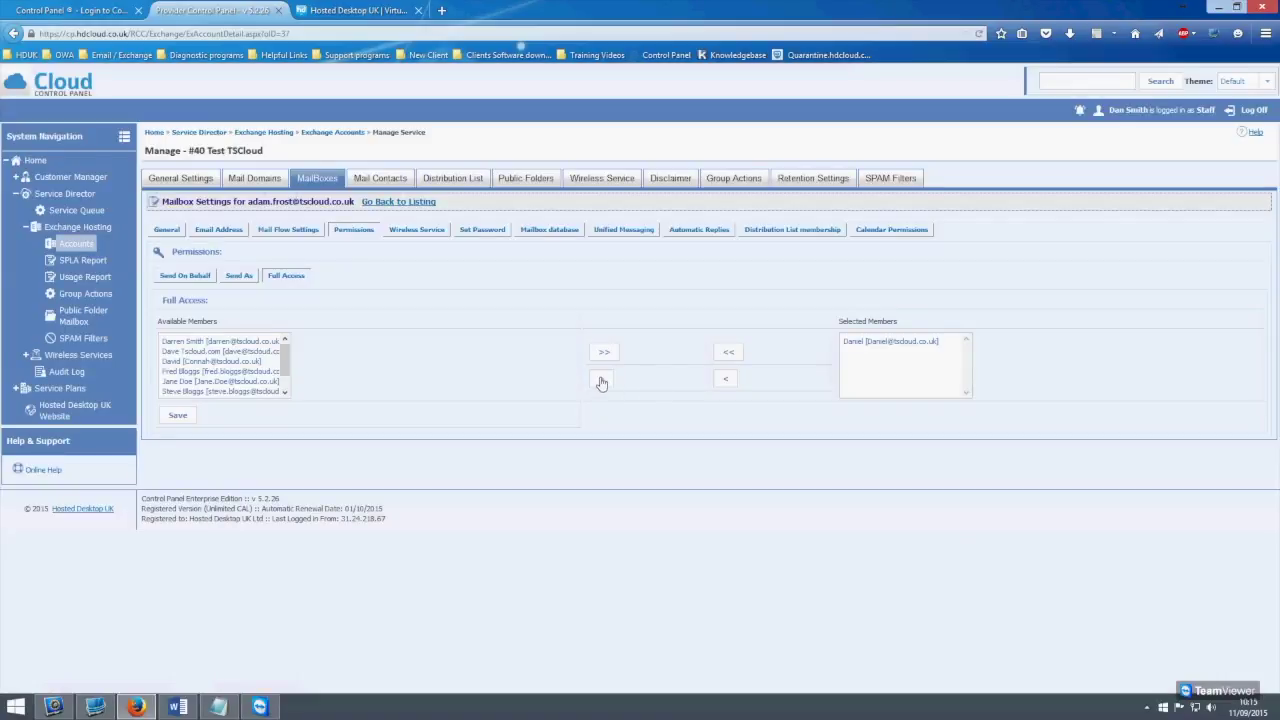
{"action": "left_click", "coordinate": [186, 418]}
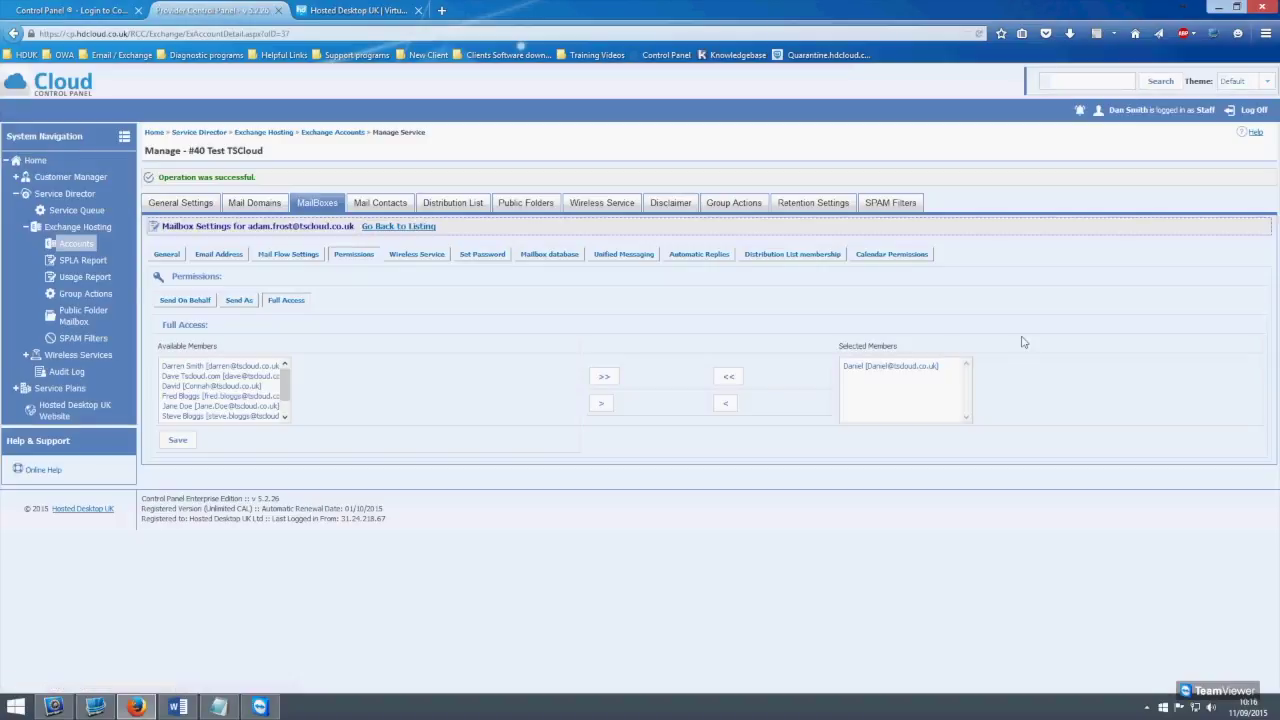
{"action": "left_click_drag", "start_coordinate": [258, 178], "coordinate": [140, 182]}
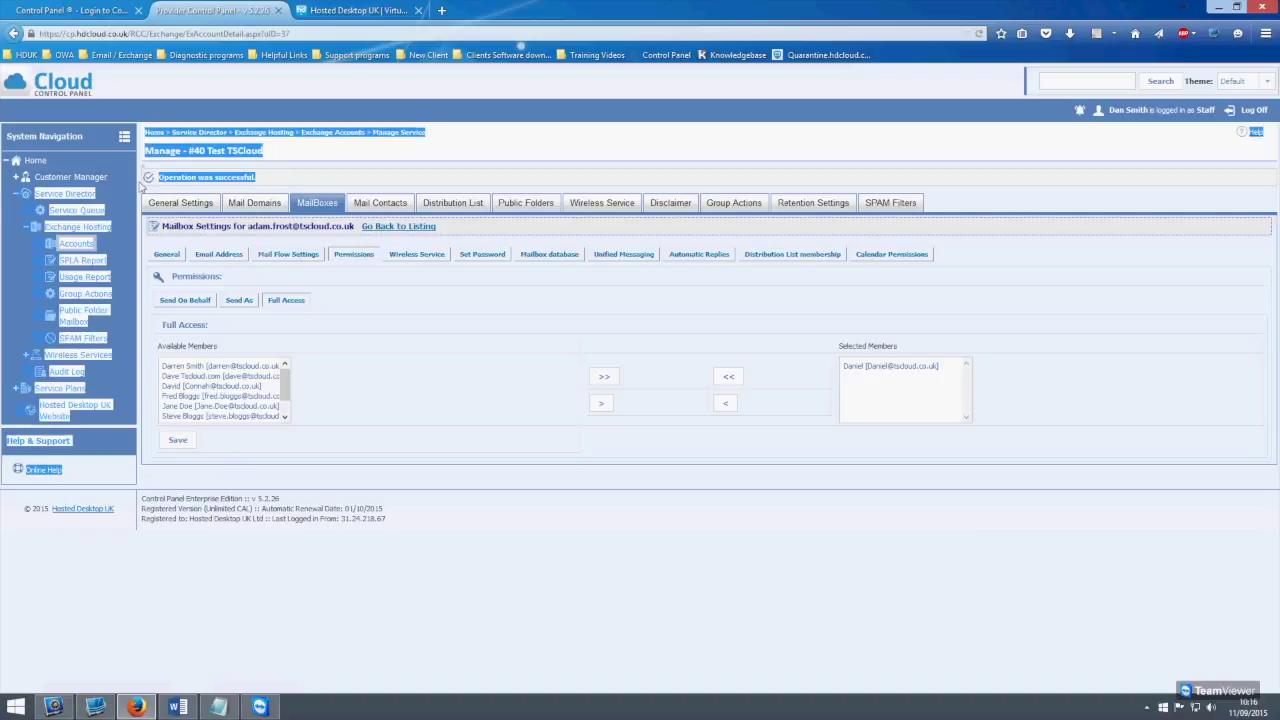
{"action": "left_click", "coordinate": [296, 177]}
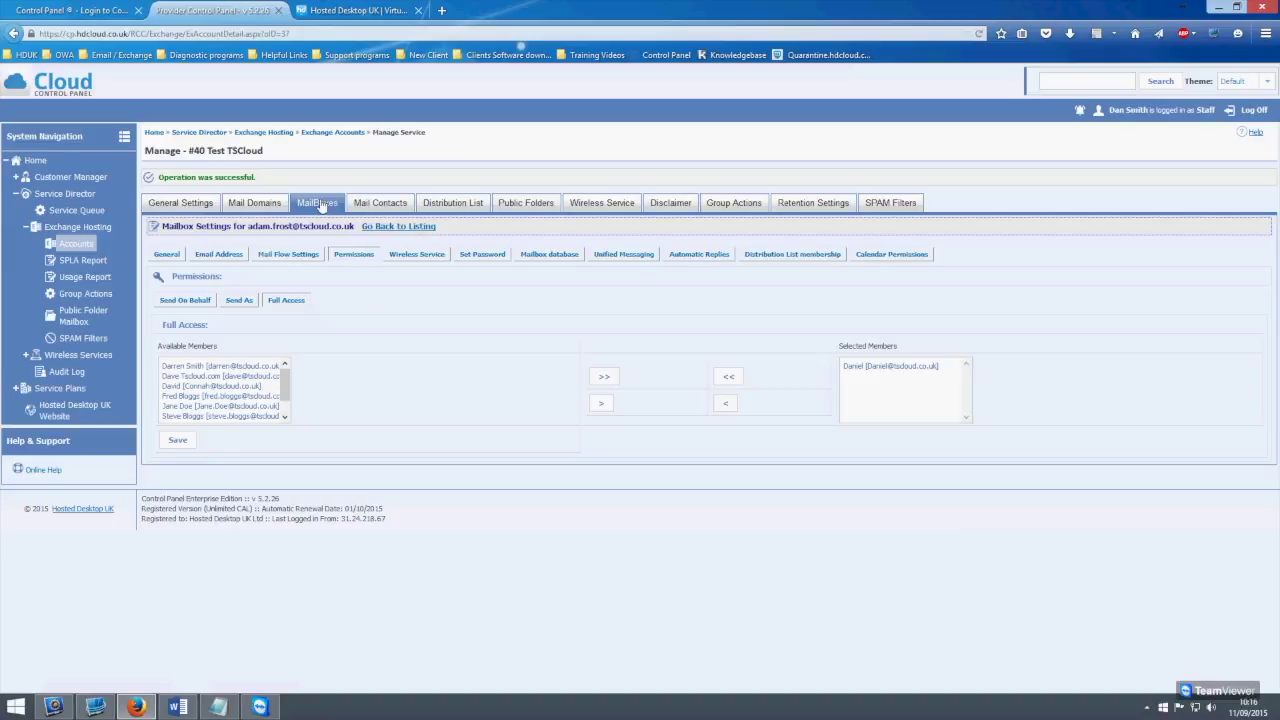
Change the mailbox's username and display name so 'test' replaces the surname, and save
{"action": "left_click", "coordinate": [382, 228]}
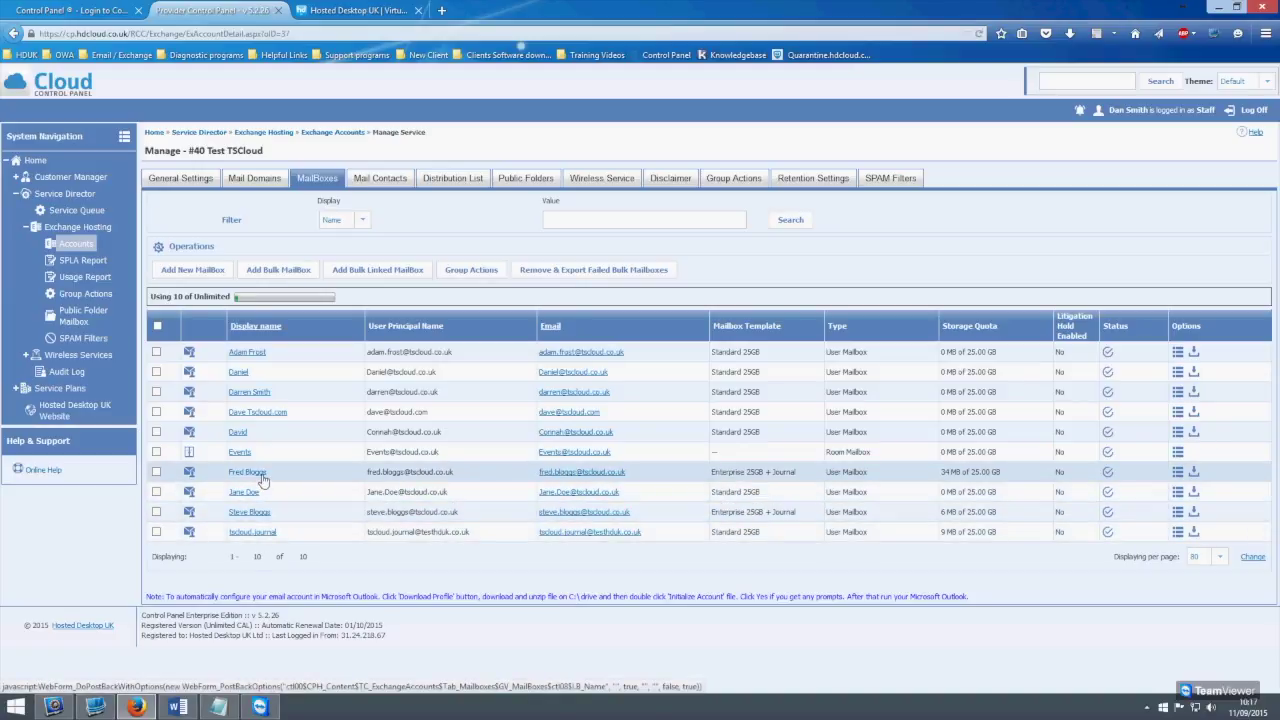
{"action": "left_click", "coordinate": [250, 512]}
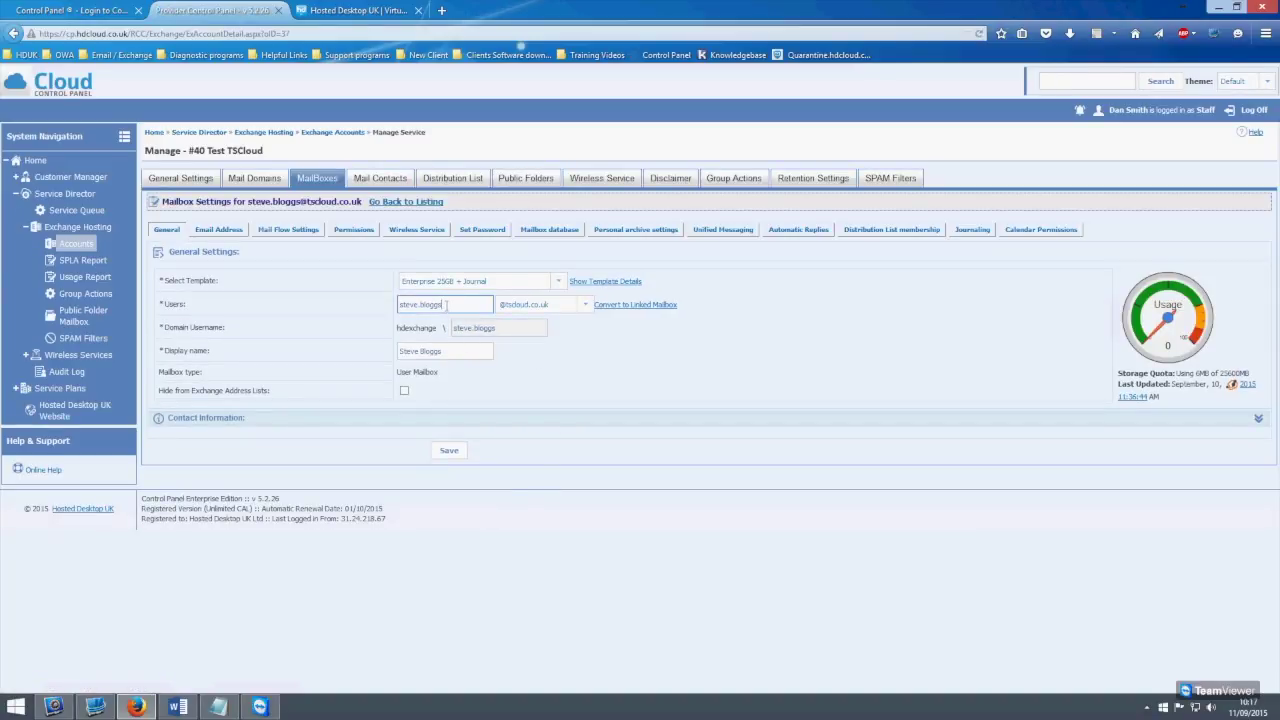
{"action": "double_click", "coordinate": [444, 305]}
{"action": "key", "text": "BackSpace"}
{"action": "double_click", "coordinate": [428, 351]}
{"action": "left_click", "coordinate": [430, 353]}
{"action": "double_click", "coordinate": [431, 354]}
{"action": "type", "text": "test"}
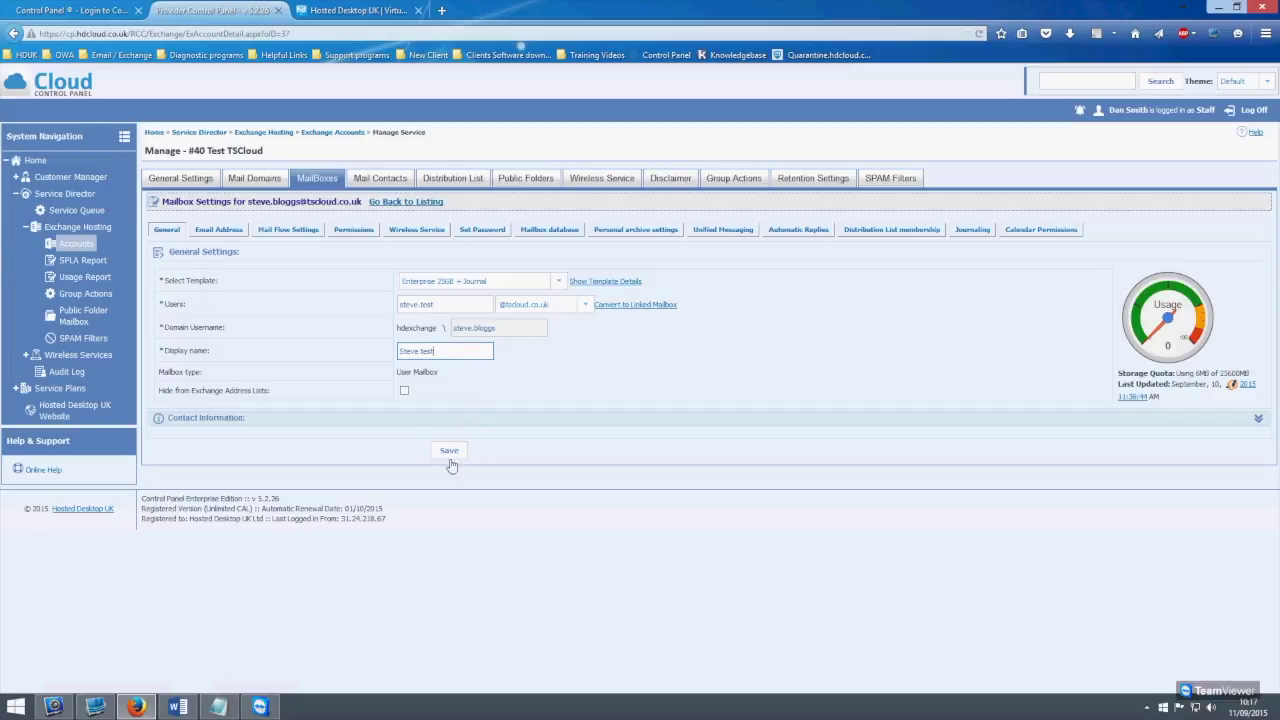
{"action": "left_click", "coordinate": [449, 455]}
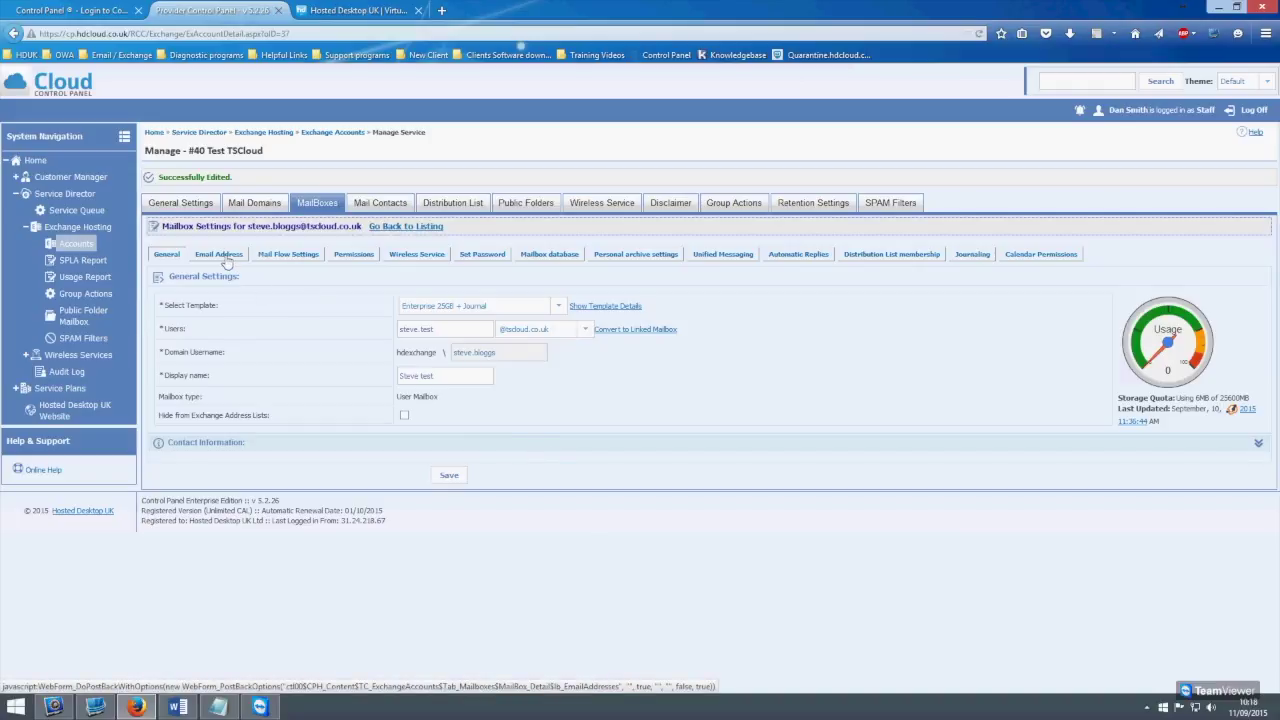
{"action": "left_click", "coordinate": [220, 255]}
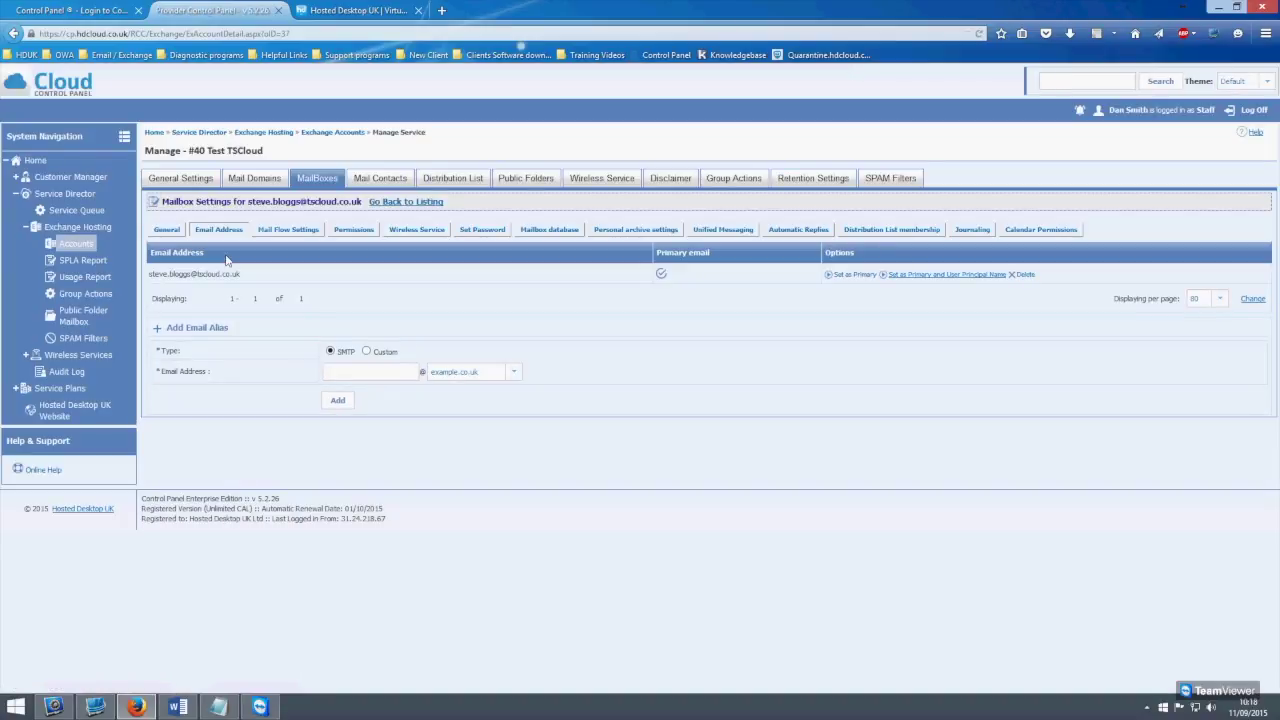
Add the user's new test alias on tscloud.co.uk and set it as primary address and user principal name
{"action": "left_click_drag", "start_coordinate": [244, 274], "coordinate": [148, 275]}
{"action": "left_click", "coordinate": [307, 276]}
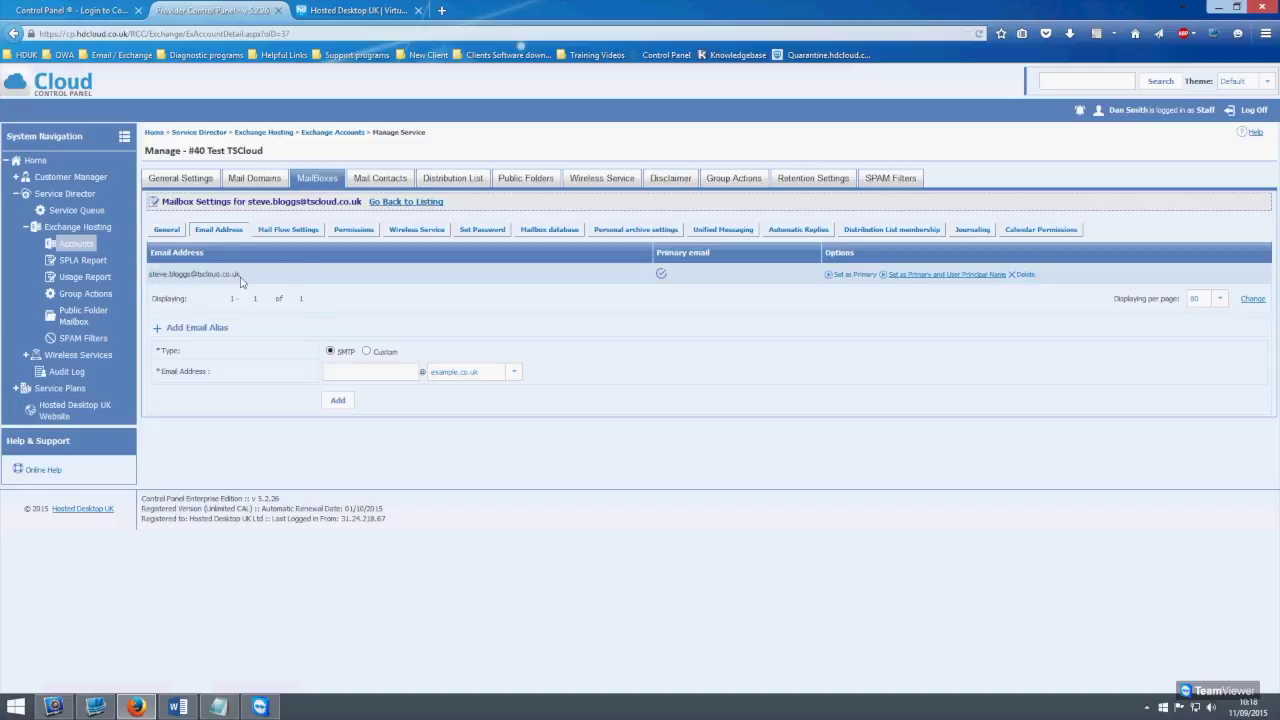
{"action": "left_click_drag", "start_coordinate": [279, 277], "coordinate": [153, 276]}
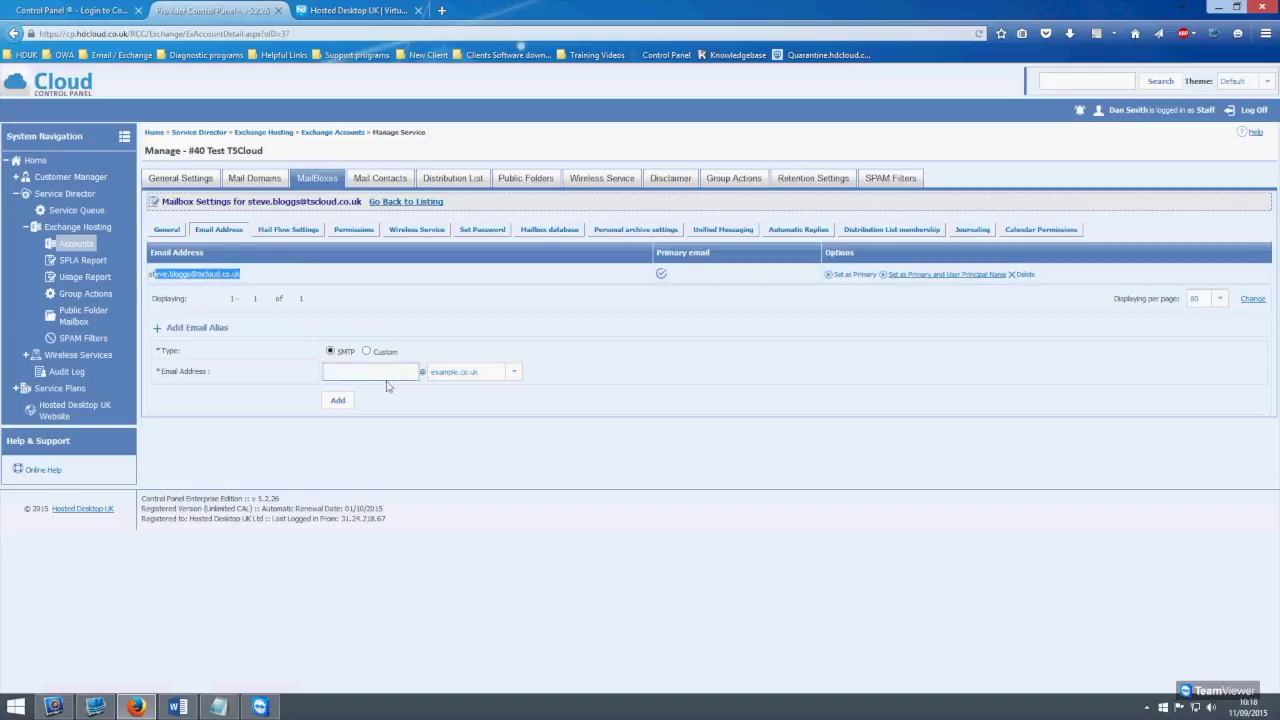
{"action": "left_click", "coordinate": [366, 374]}
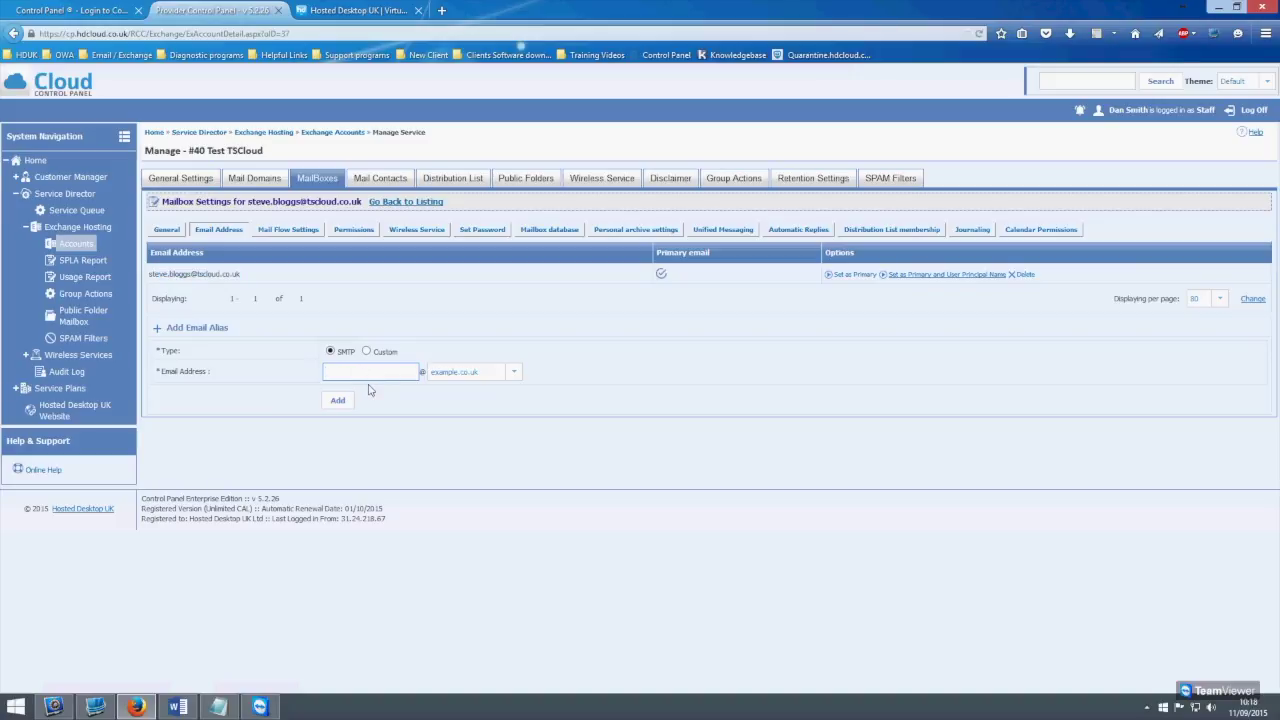
{"action": "left_click", "coordinate": [512, 373]}
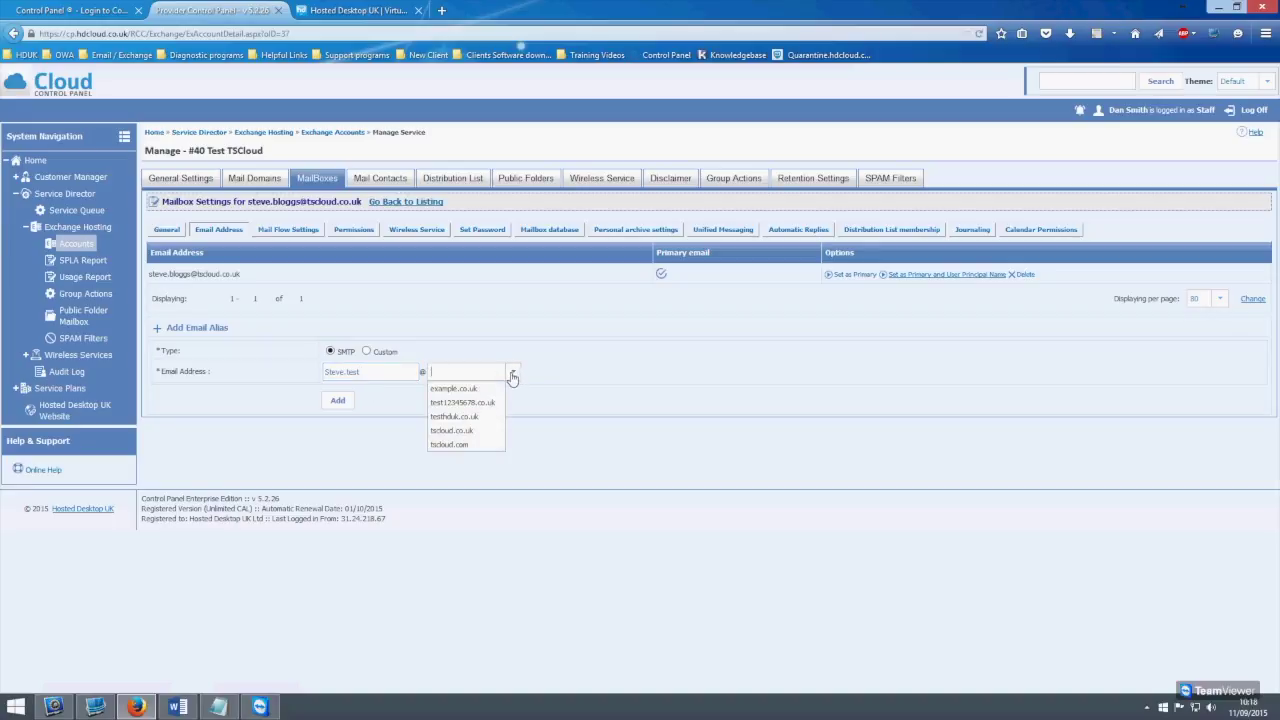
{"action": "left_click", "coordinate": [463, 432]}
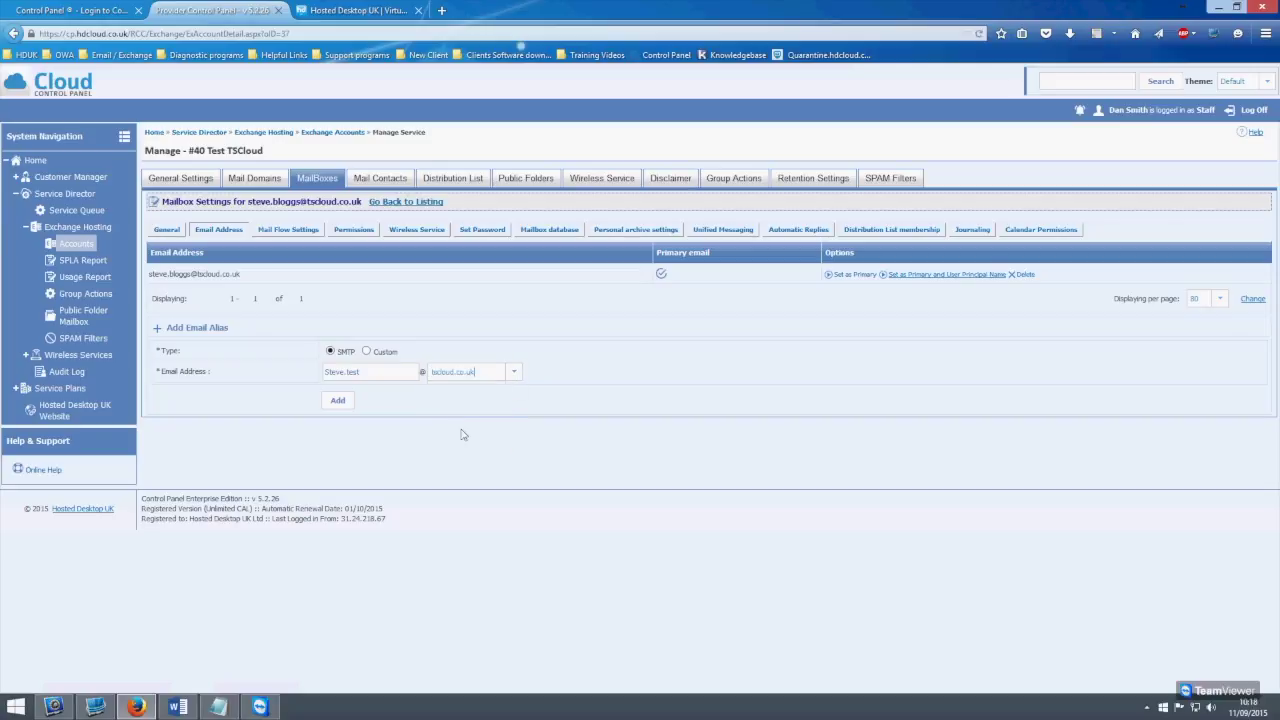
{"action": "left_click", "coordinate": [336, 404]}
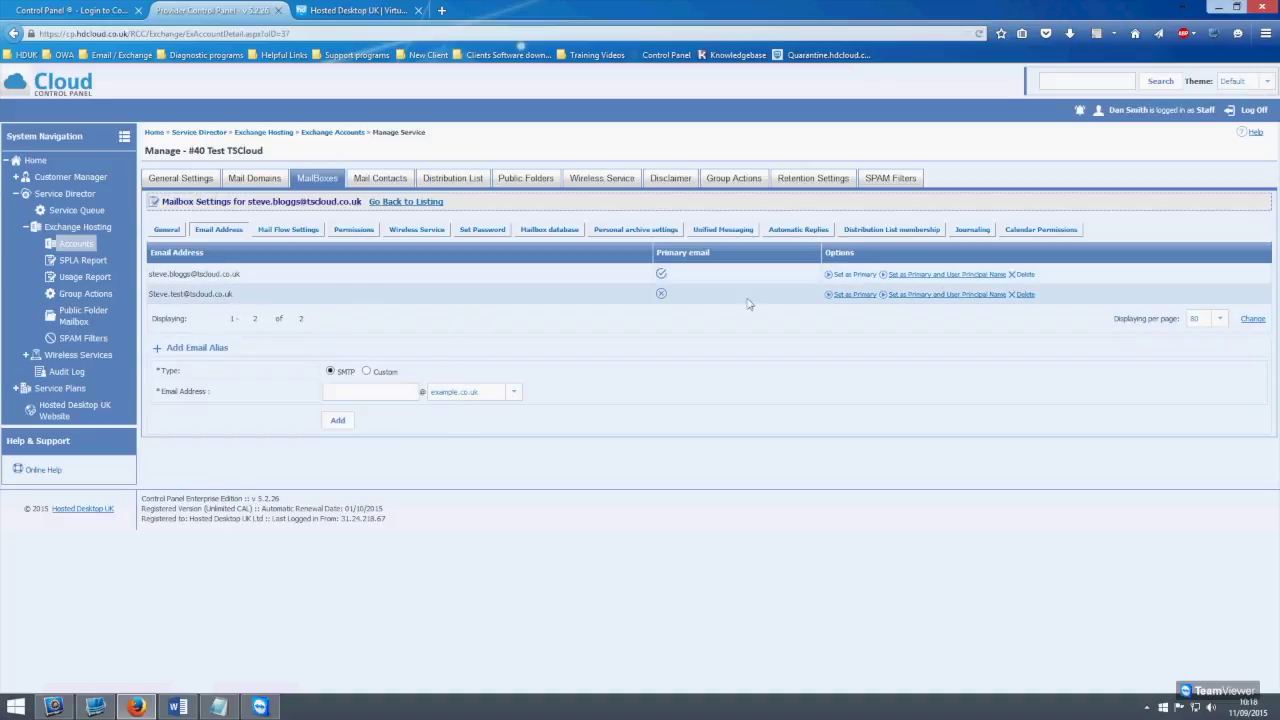
{"action": "left_click", "coordinate": [927, 297]}
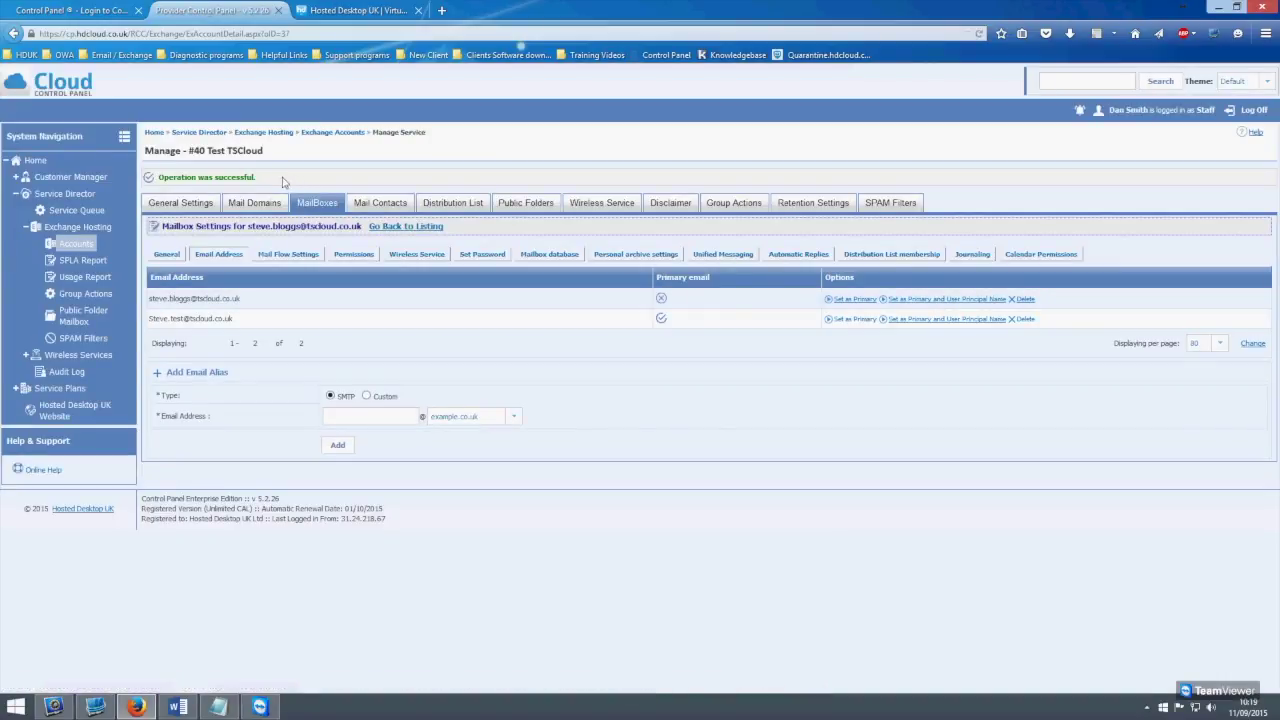
{"action": "left_click_drag", "start_coordinate": [285, 180], "coordinate": [154, 181]}
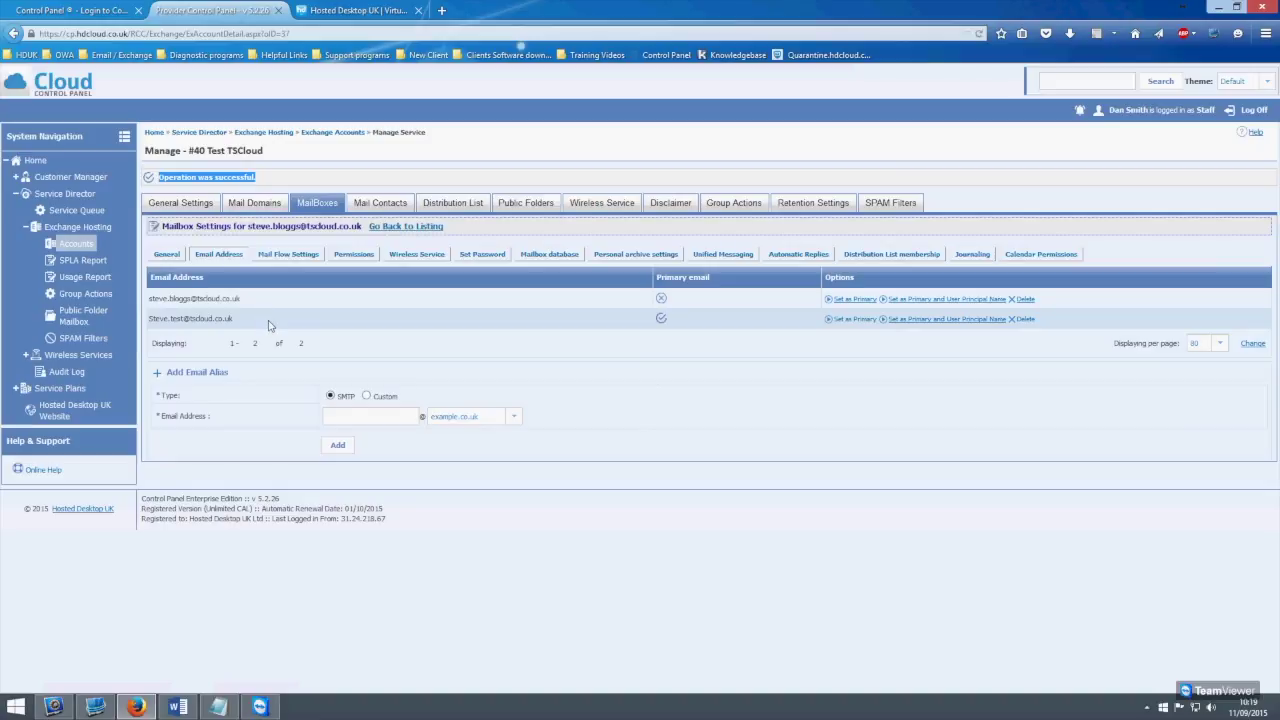
{"action": "left_click_drag", "start_coordinate": [258, 322], "coordinate": [147, 323]}
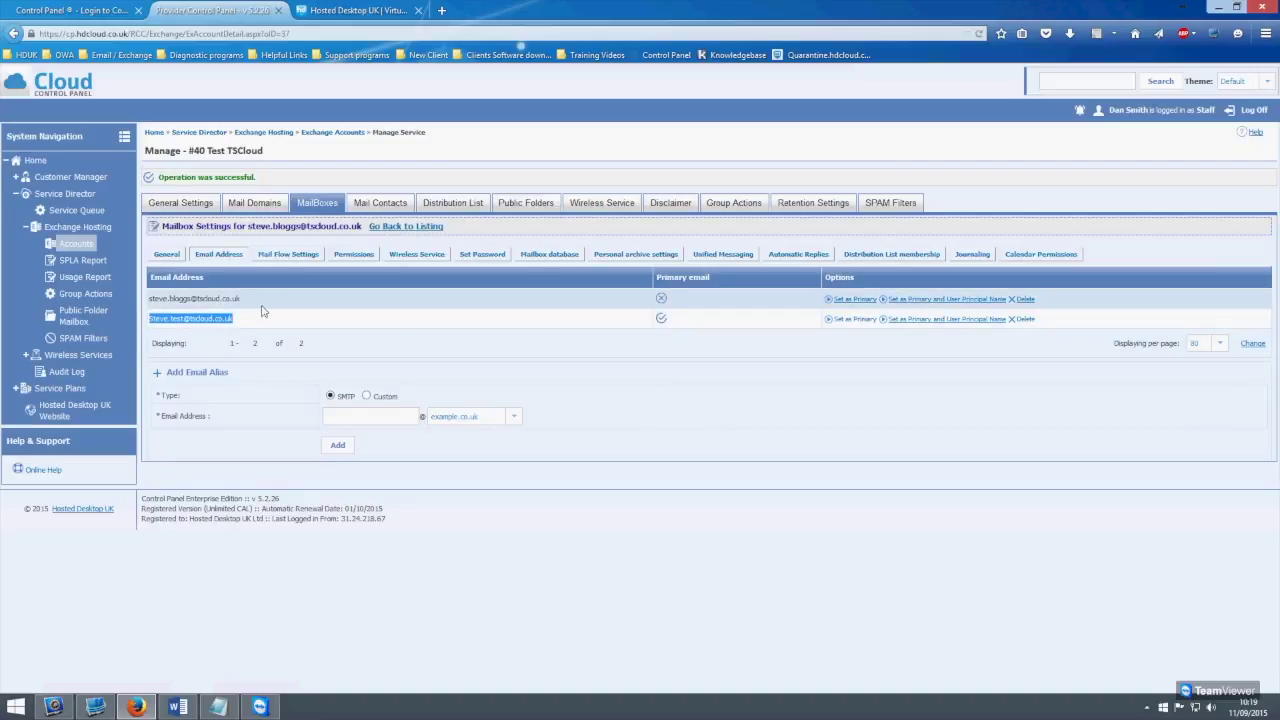
{"action": "left_click_drag", "start_coordinate": [243, 298], "coordinate": [154, 300]}
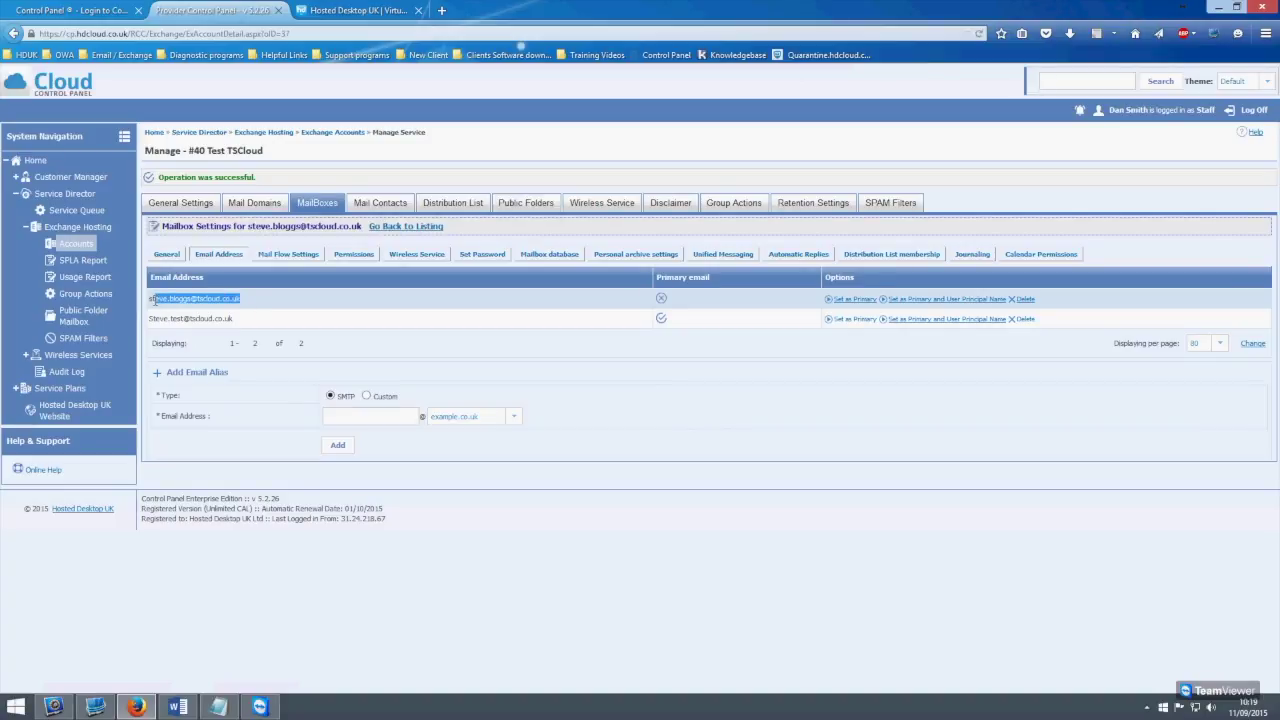
{"action": "left_click", "coordinate": [271, 302]}
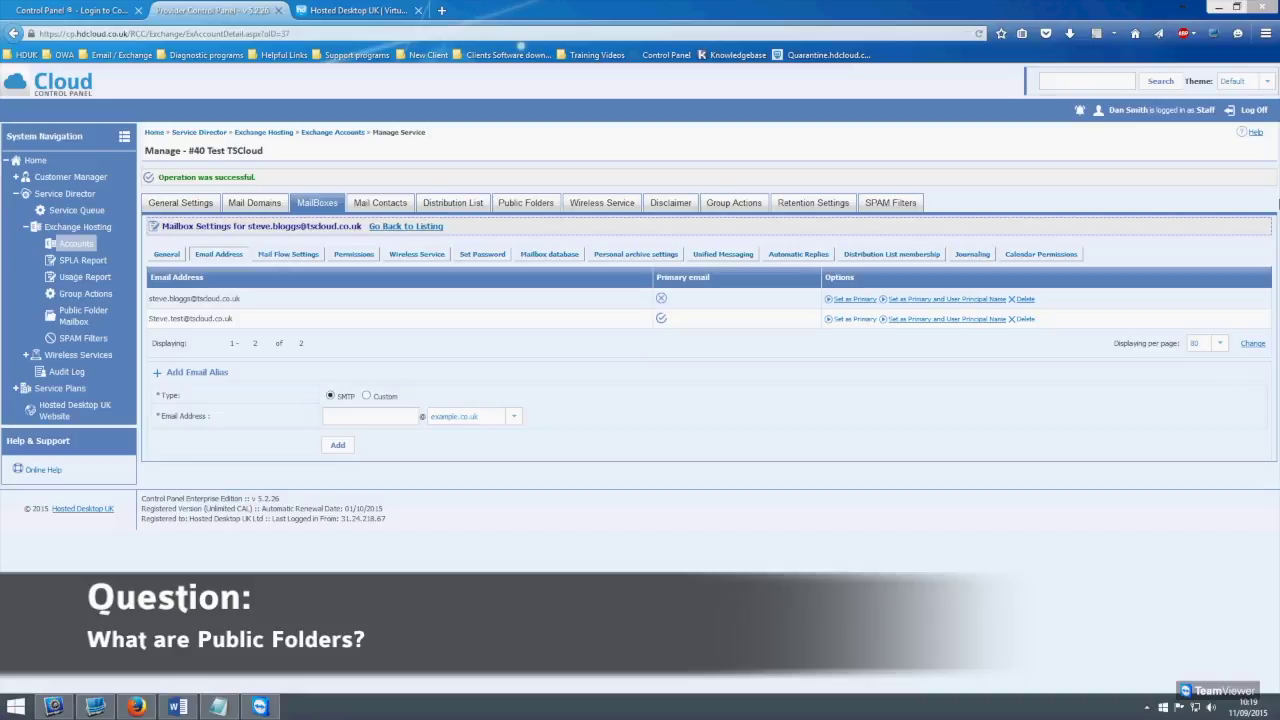
Switch to the Public Folders tab to list the organisation's public folders
{"action": "left_click", "coordinate": [525, 202]}
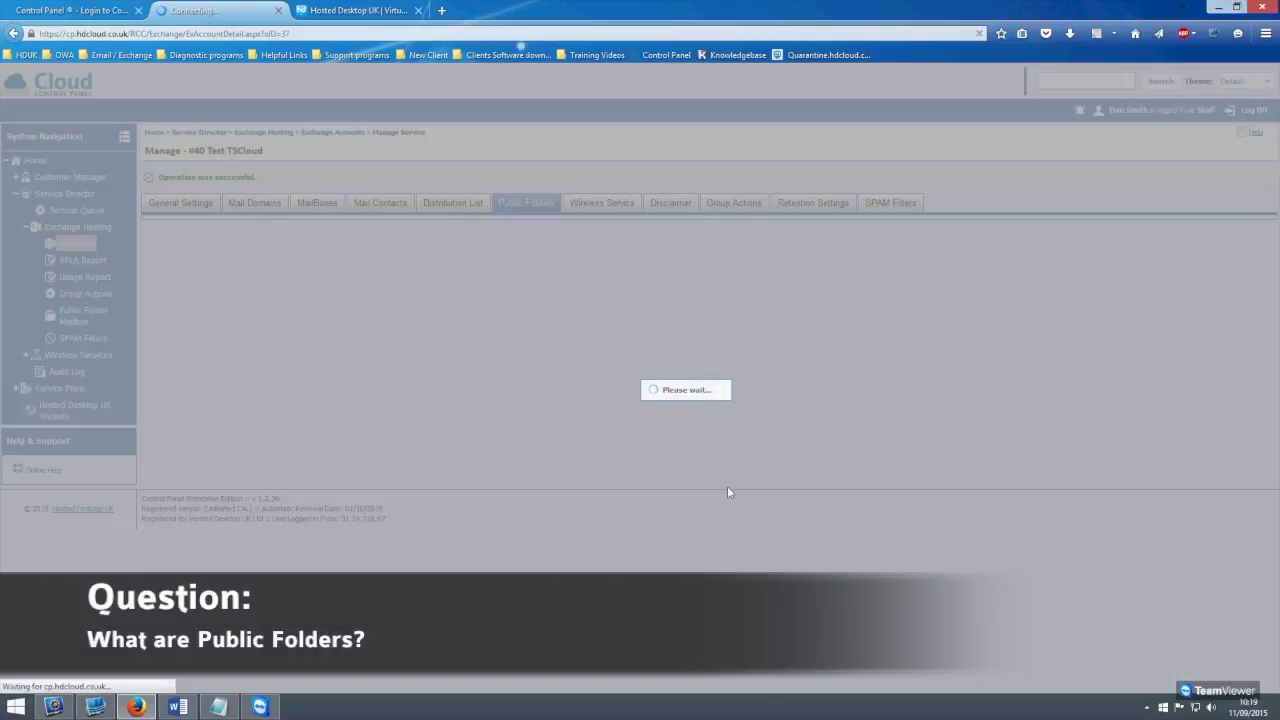